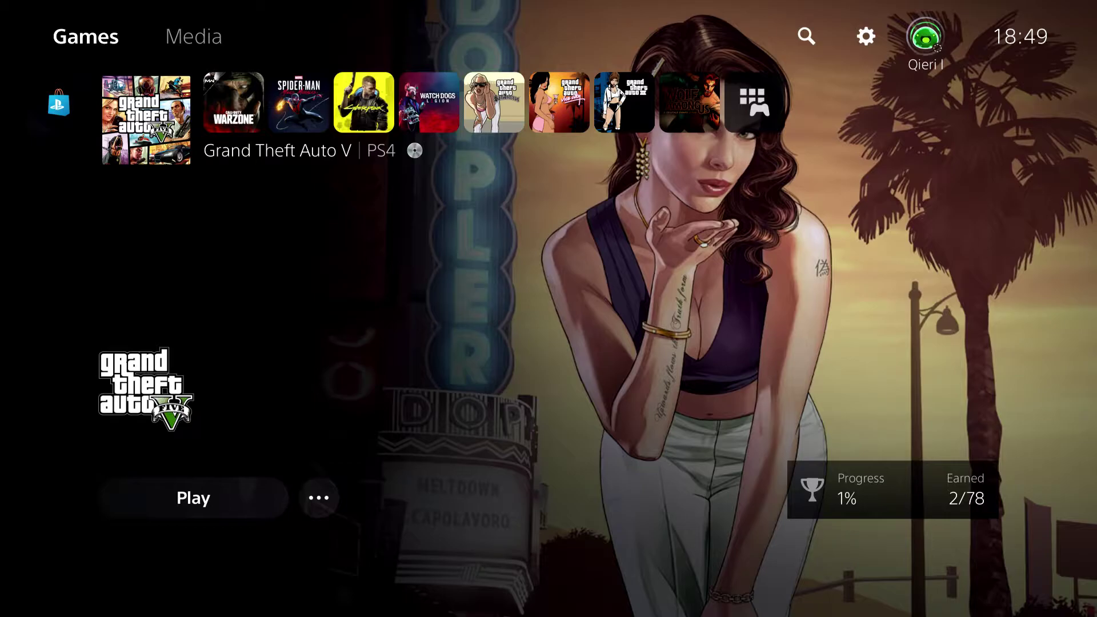
Open Search from the home screen, explore the on-screen keyboard, then close it
key(Return)
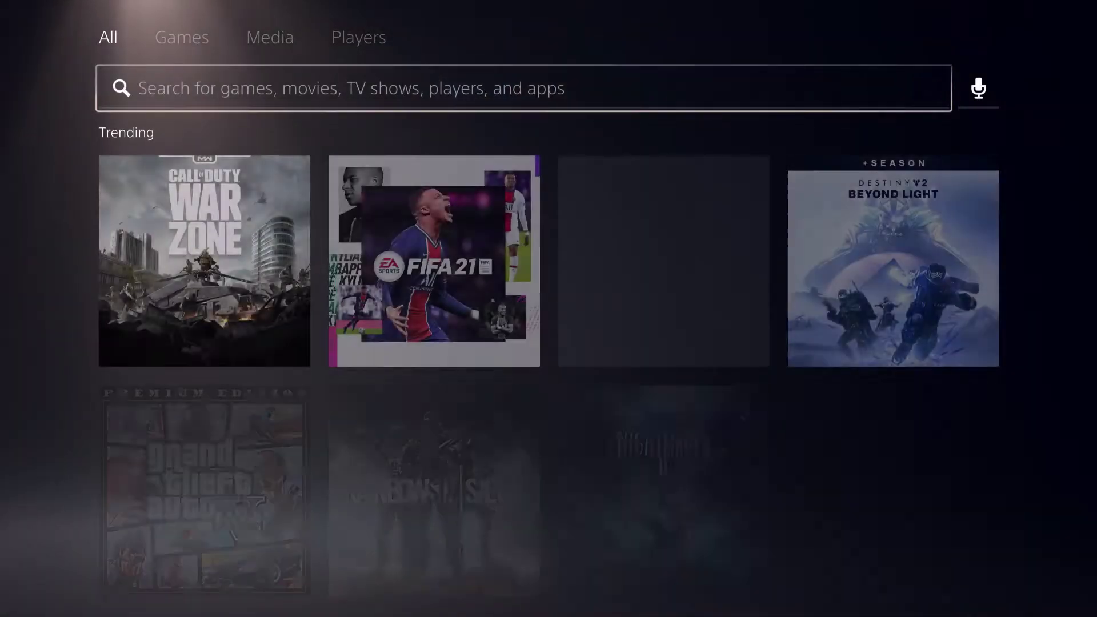
key(Up)
key(Down)
key(Up)
key(Up)
key(Left)
key(Left)
key(Left)
key(Down)
key(Right)
key(Right)
key(Right)
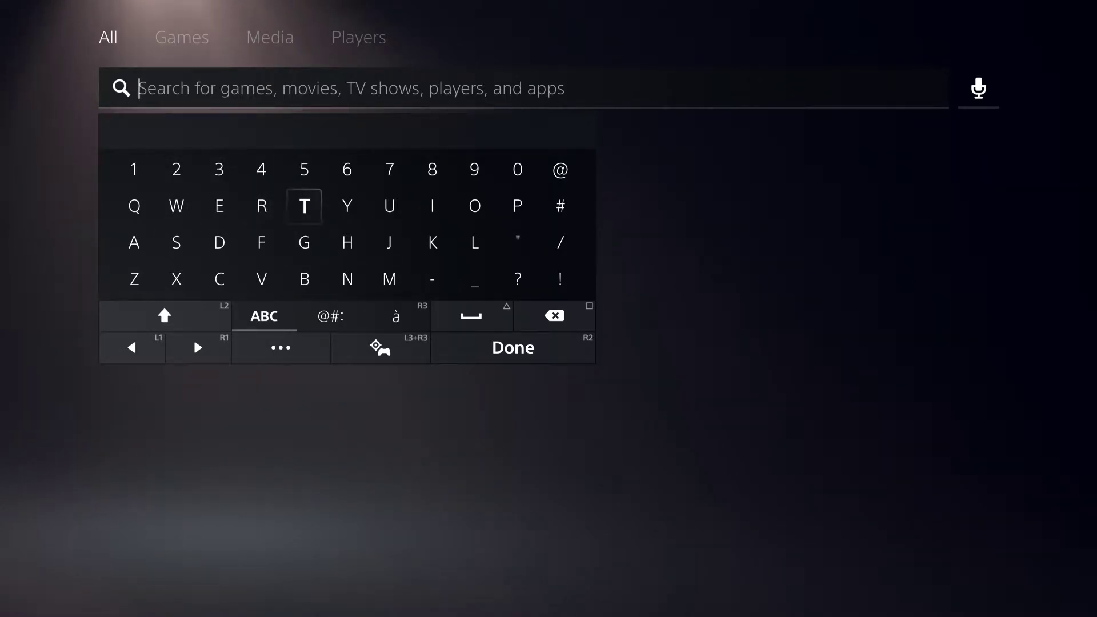
key(Down)
key(Down)
key(Down)
key(Down)
key(Left)
key(Left)
key(Up)
key(Up)
key(Up)
key(Up)
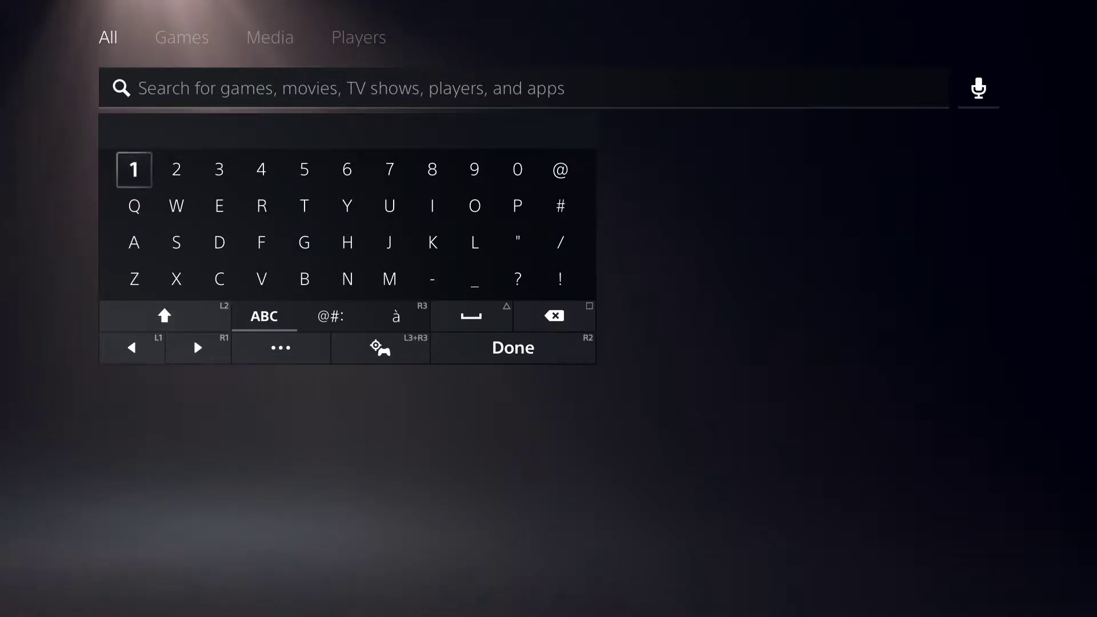
key(Right)
key(Right)
key(Right)
key(Right)
key(Right)
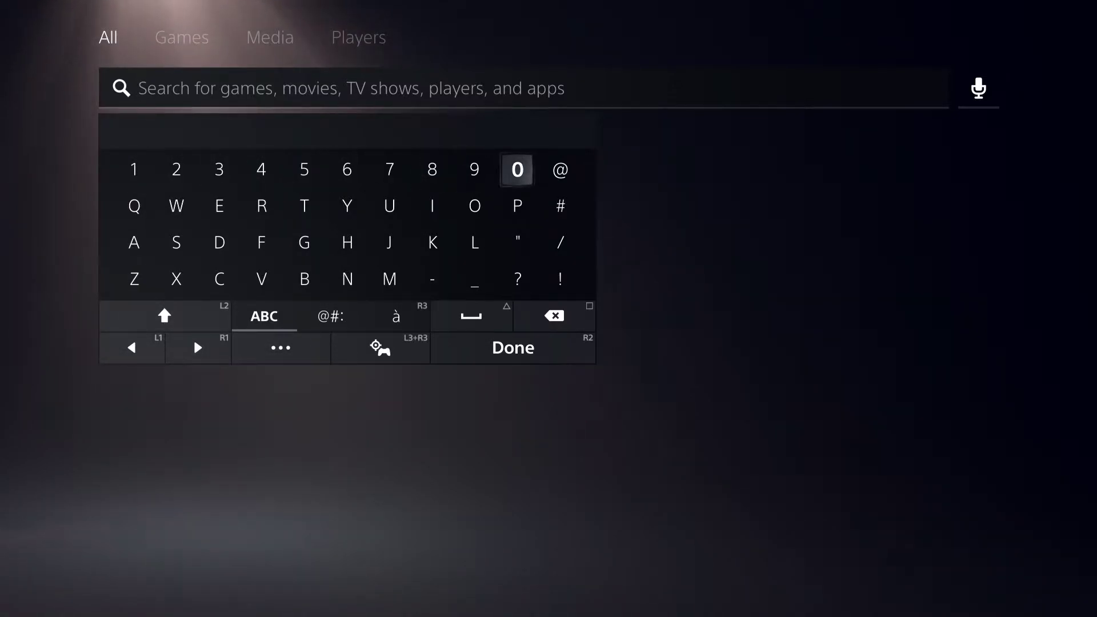
key(Escape)
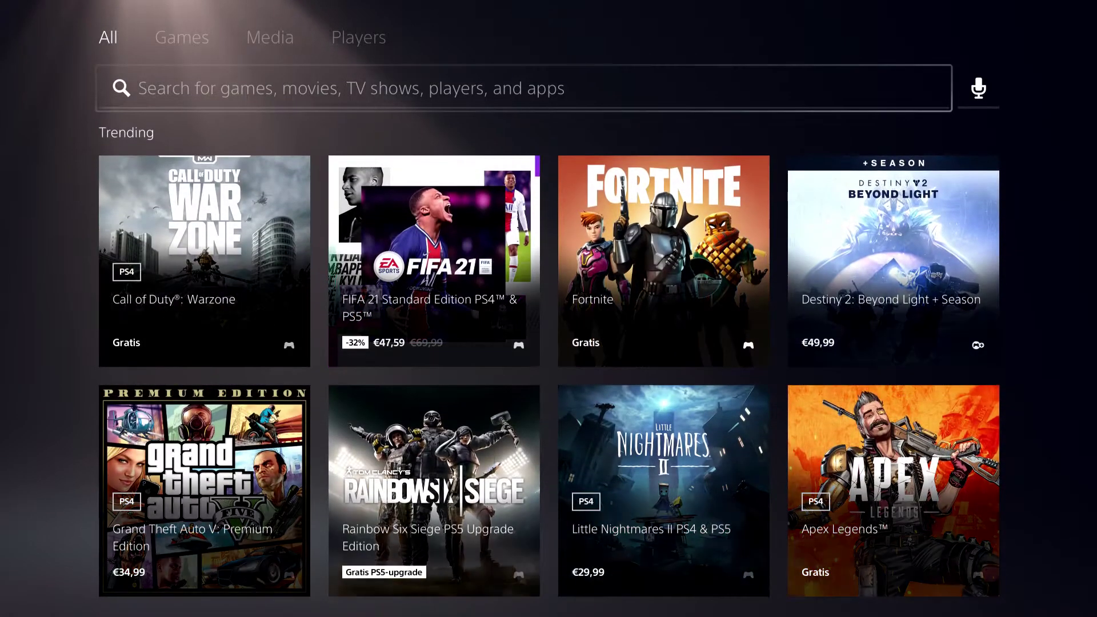
key(Escape)
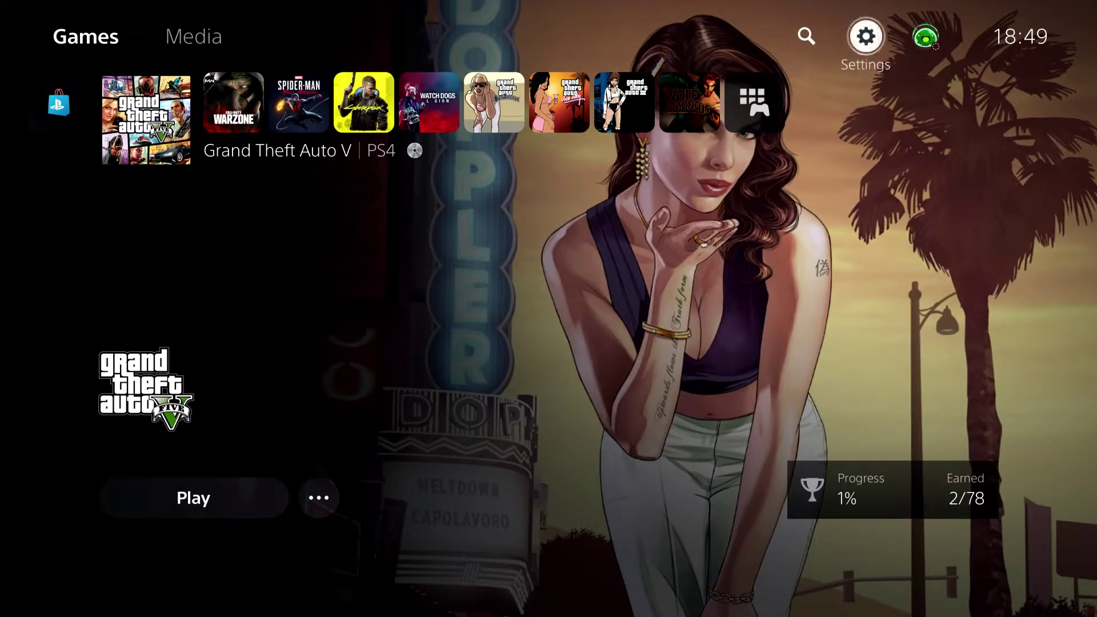
Go to Settings > System > System Software and enter Reset Options
key(Return)
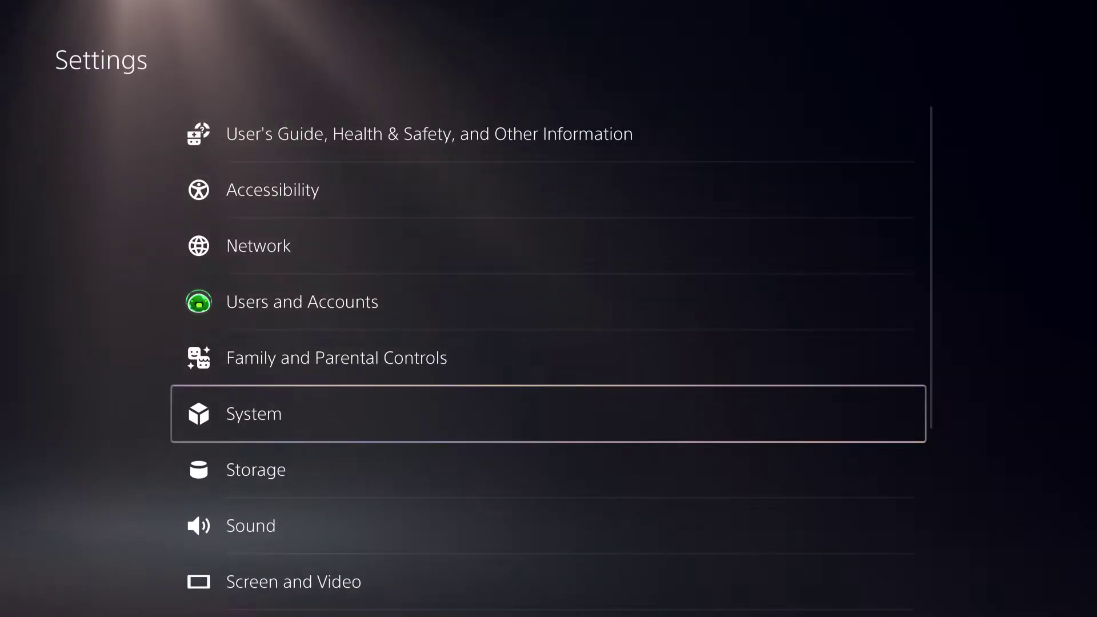
key(Return)
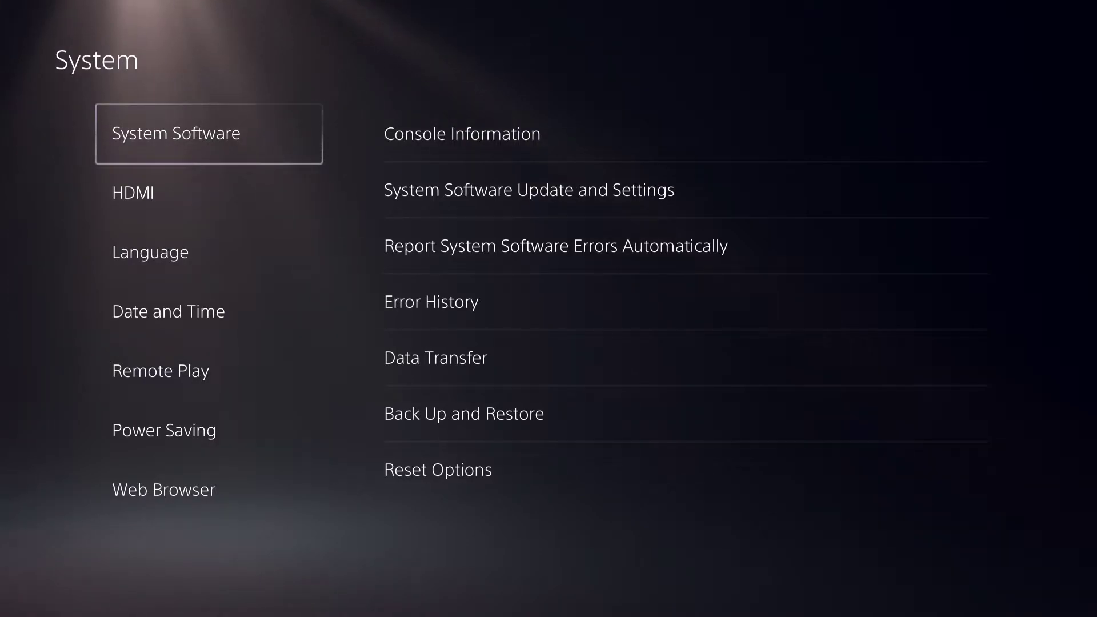
key(Right)
key(Down)
key(Down)
key(Down)
key(Down)
key(Down)
key(Down)
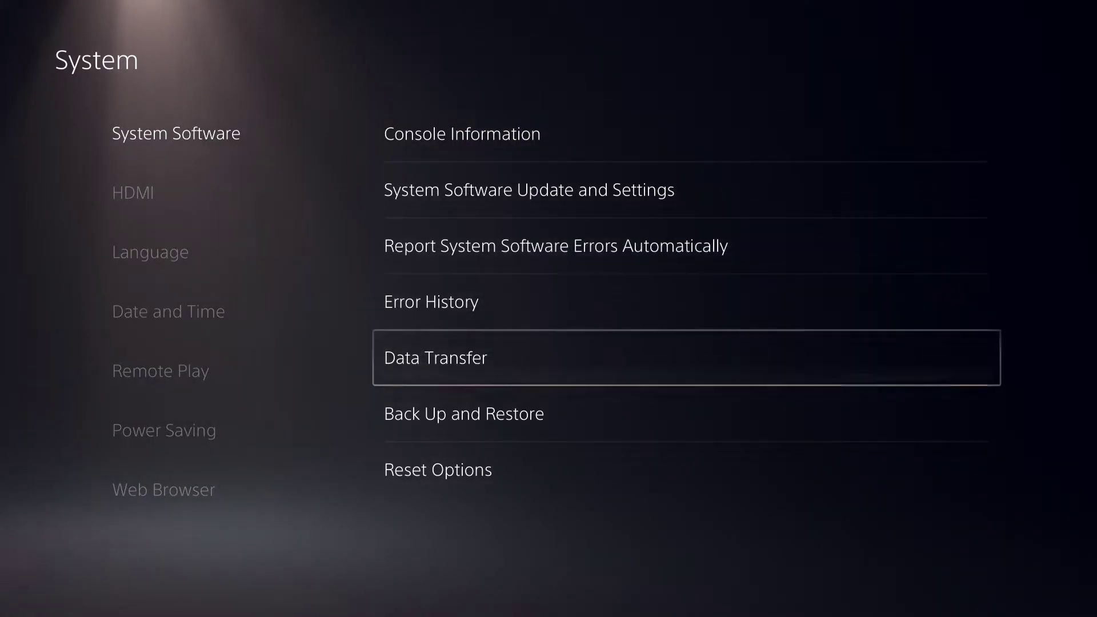
key(Return)
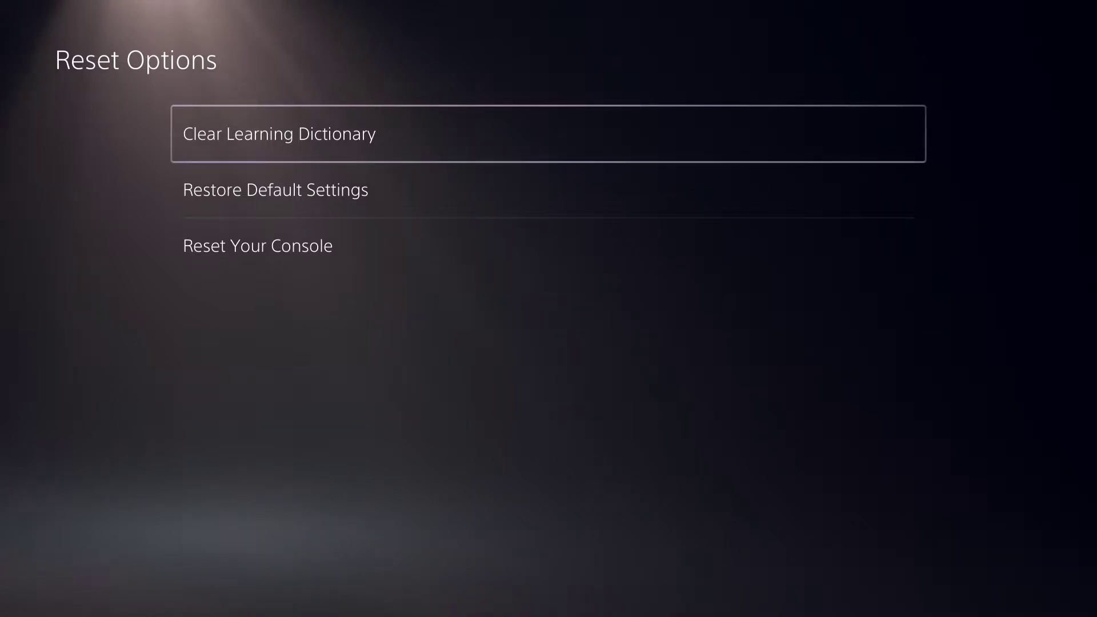
Clear the learning dictionary, acknowledge the confirmation, and browse the reset choices
key(Return)
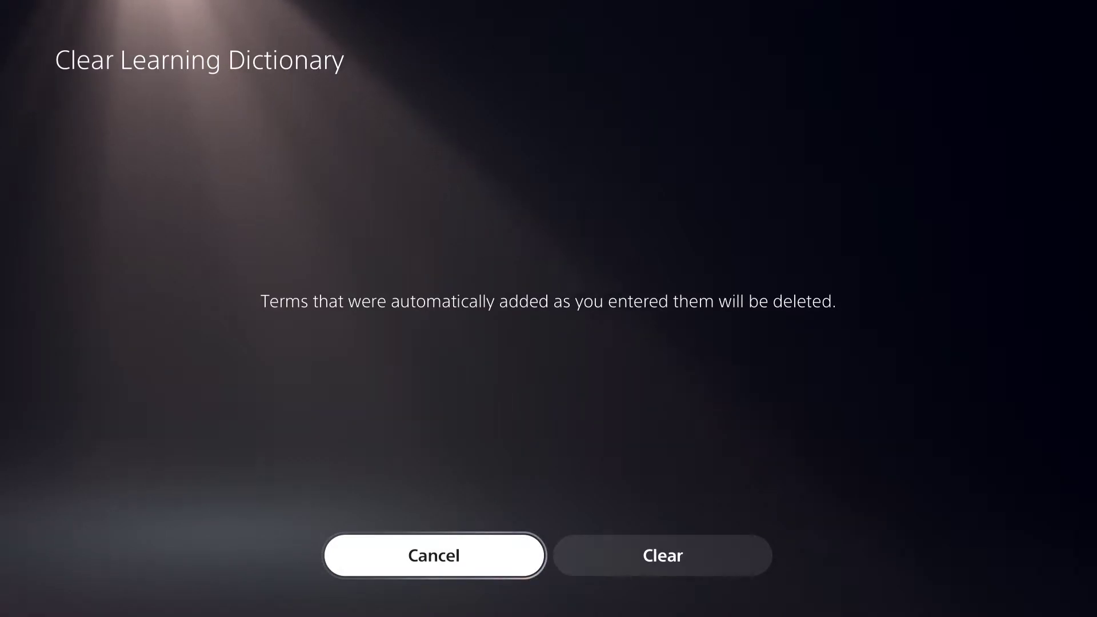
key(Right)
key(Return)
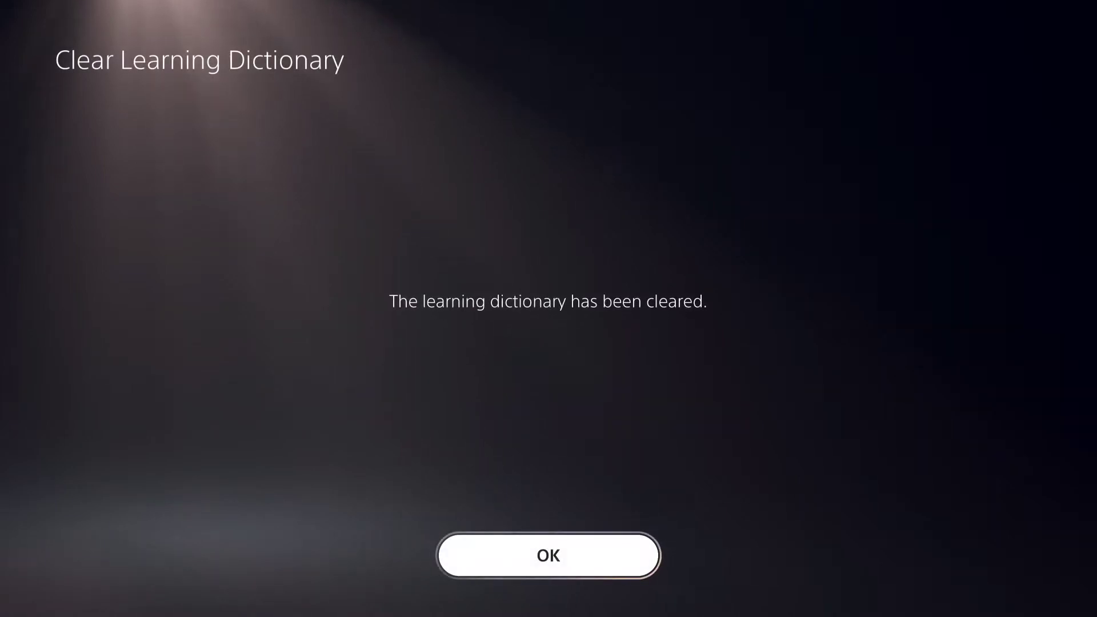
key(Return)
key(Down)
key(Up)
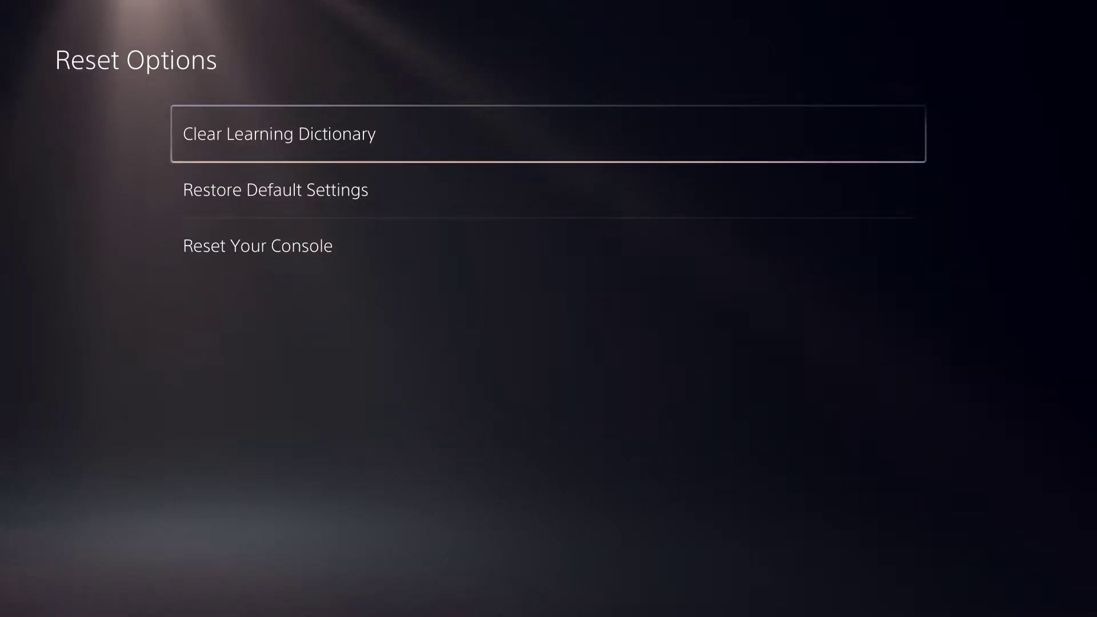
key(Down)
Back out of Reset Options and reopen System at the Language category
key(Up)
key(Down)
key(Down)
key(Up)
key(Up)
key(Escape)
key(Up)
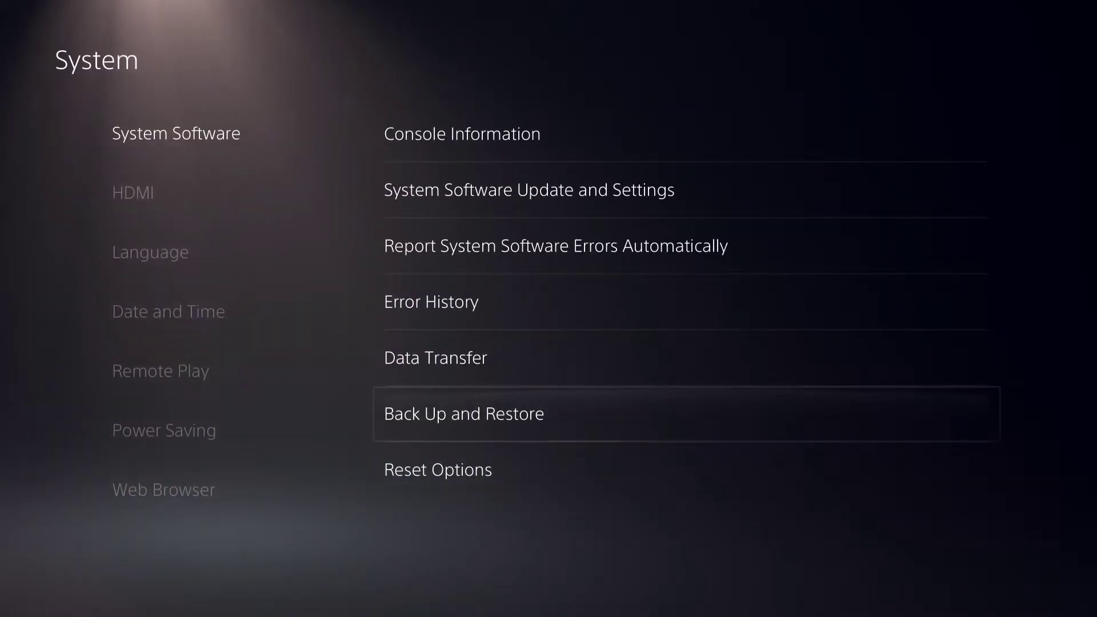
key(Left)
key(Escape)
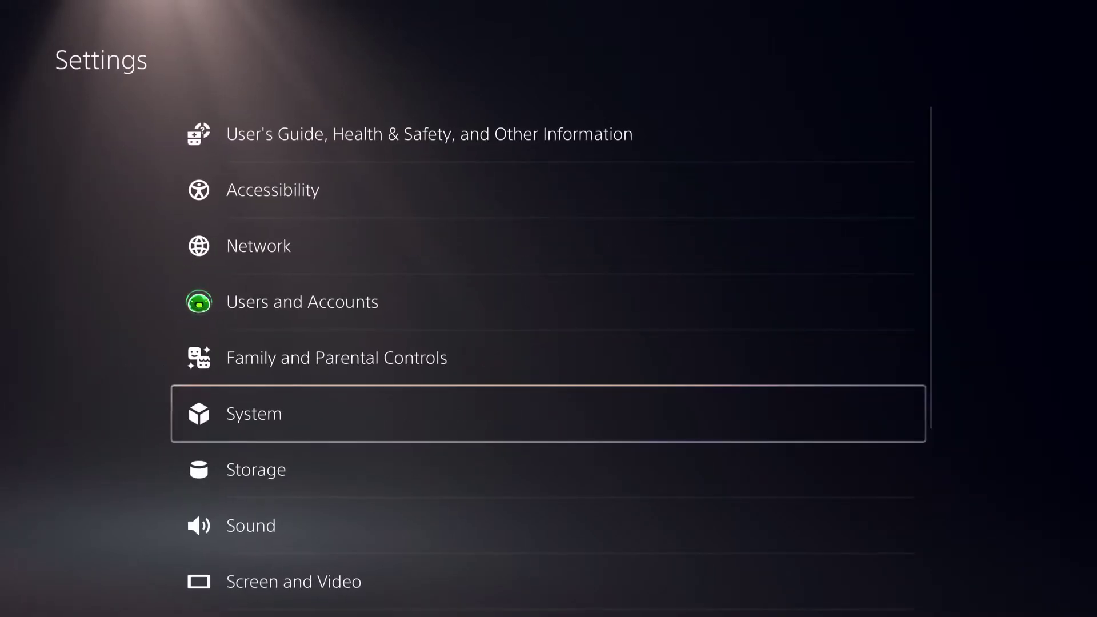
key(Down)
key(Up)
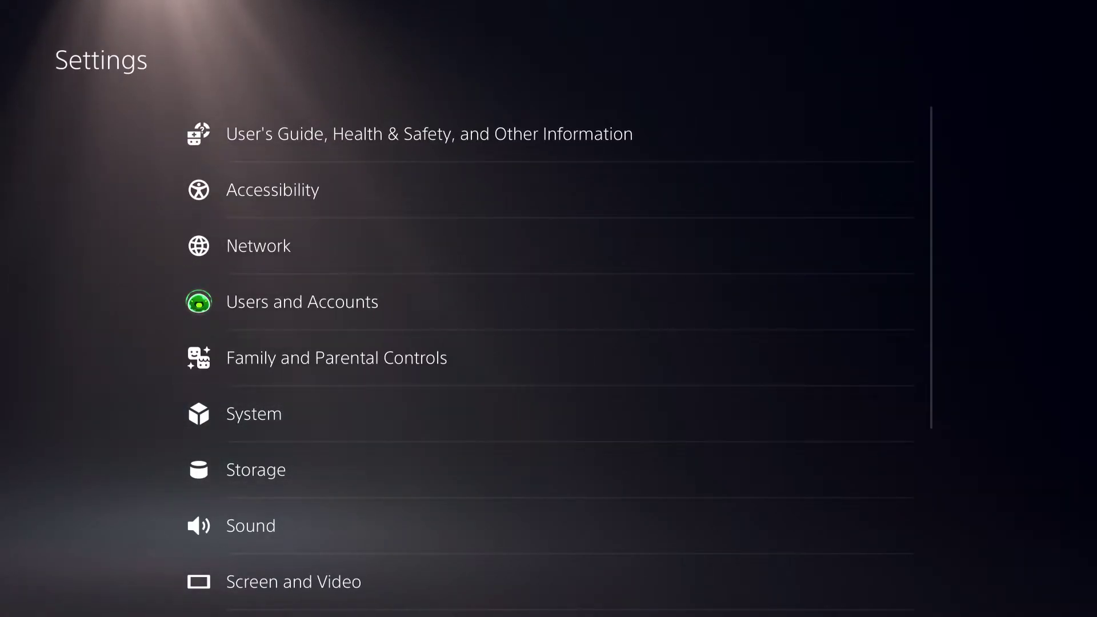
key(Return)
key(Down)
key(Down)
Set the console language to 简体中文 (Simplified Chinese)
key(Right)
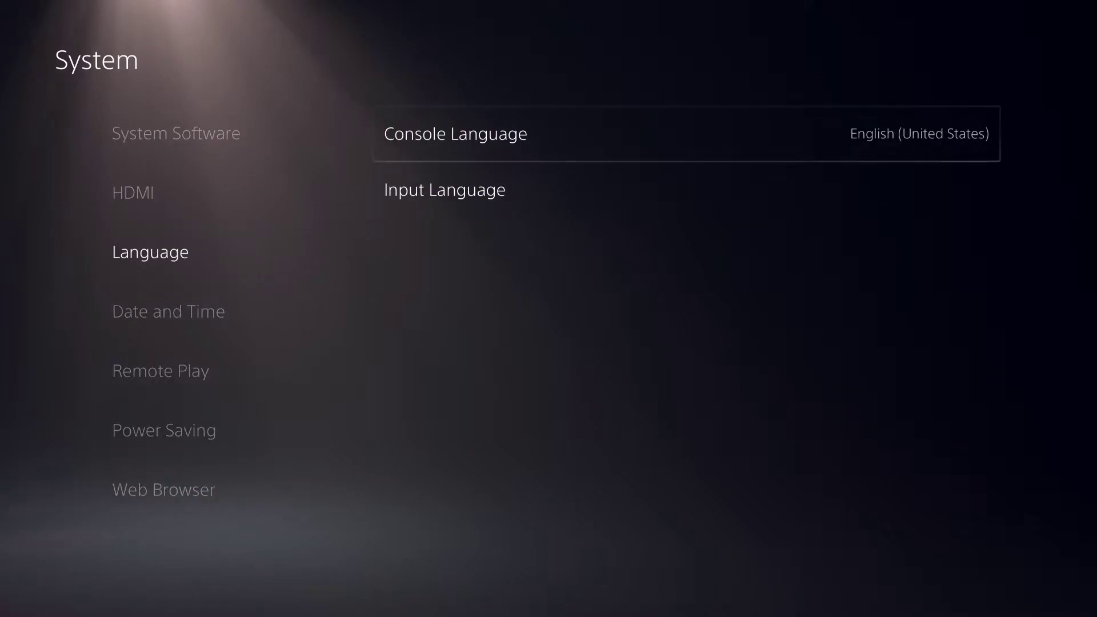
key(Return)
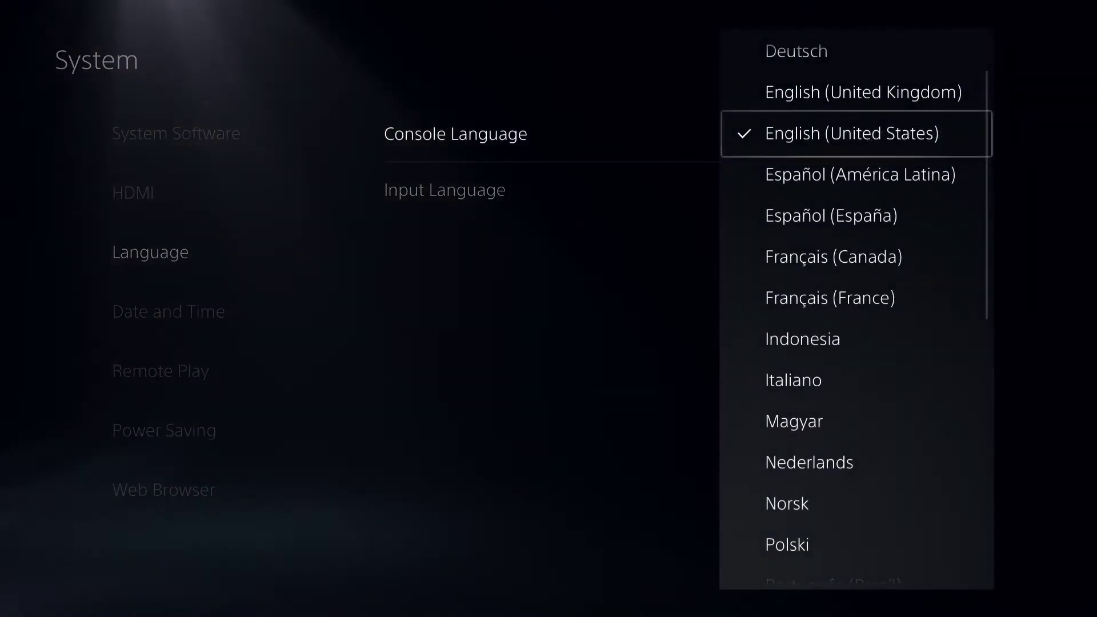
key(Down)
key(Down)
key(Down)
key(Down)
key(Down)
key(Down)
key(Down)
key(Down)
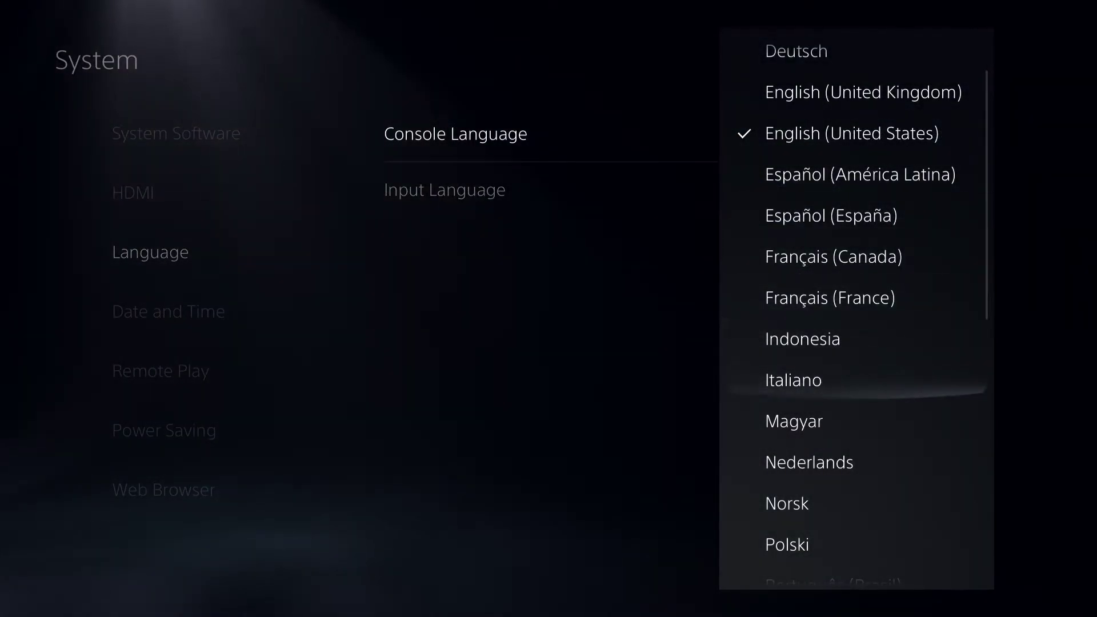
key(Down)
key(Down)
key(Down)
key(Down)
key(Down)
key(Down)
key(Down)
key(Down)
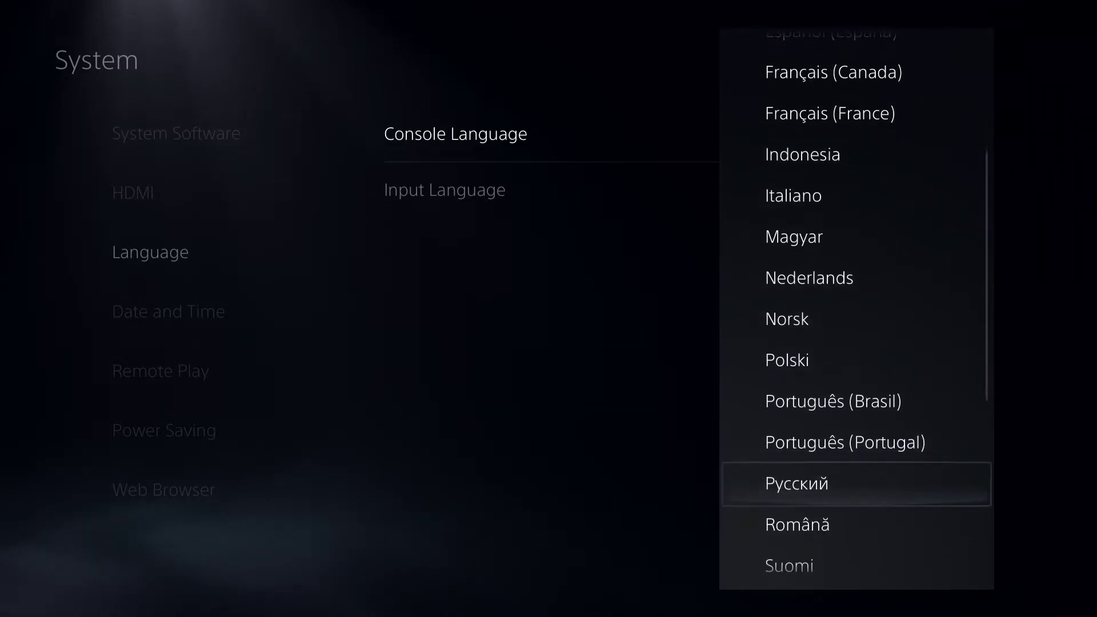
key(Down)
key(Down)
key(Down)
key(Down)
key(Down)
key(Down)
key(Down)
key(Down)
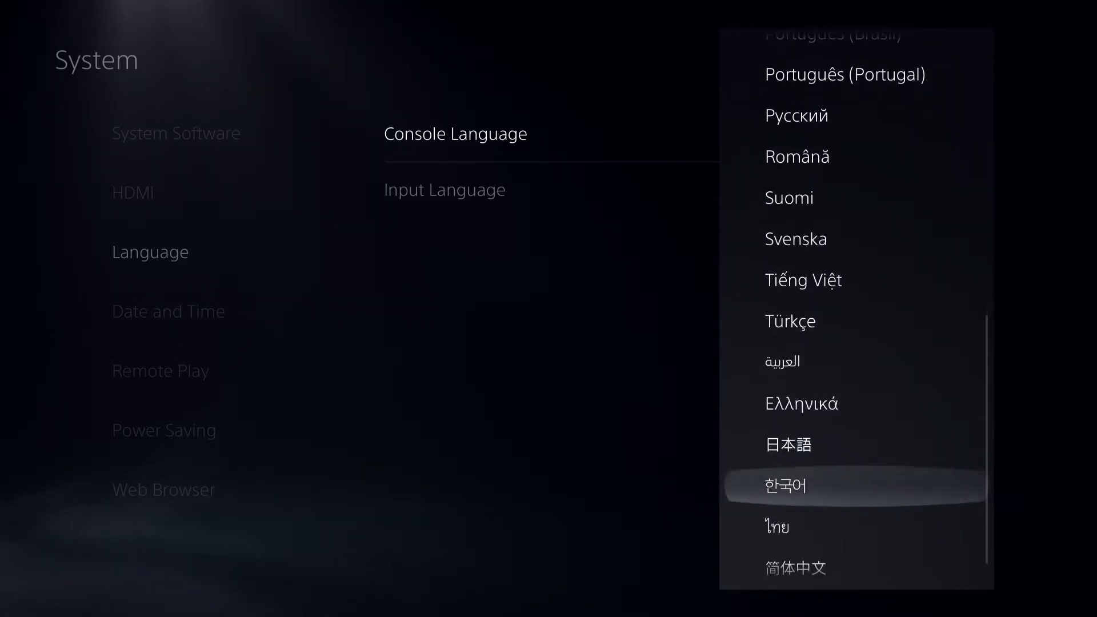
key(Down)
key(Up)
key(Up)
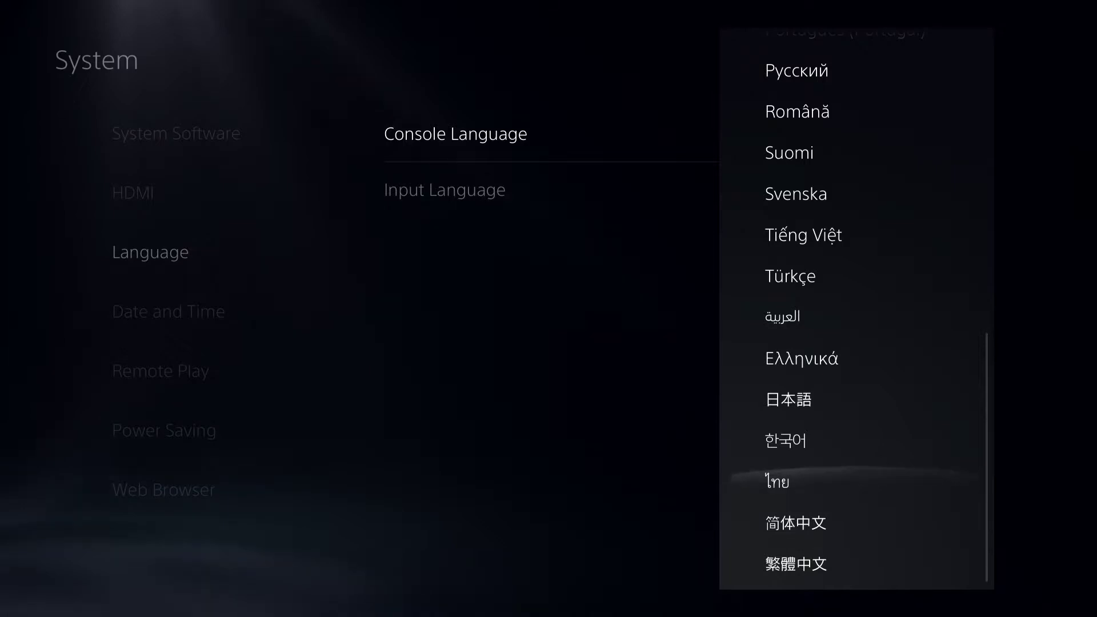
key(Down)
key(Down)
key(Down)
key(Down)
key(Down)
key(Down)
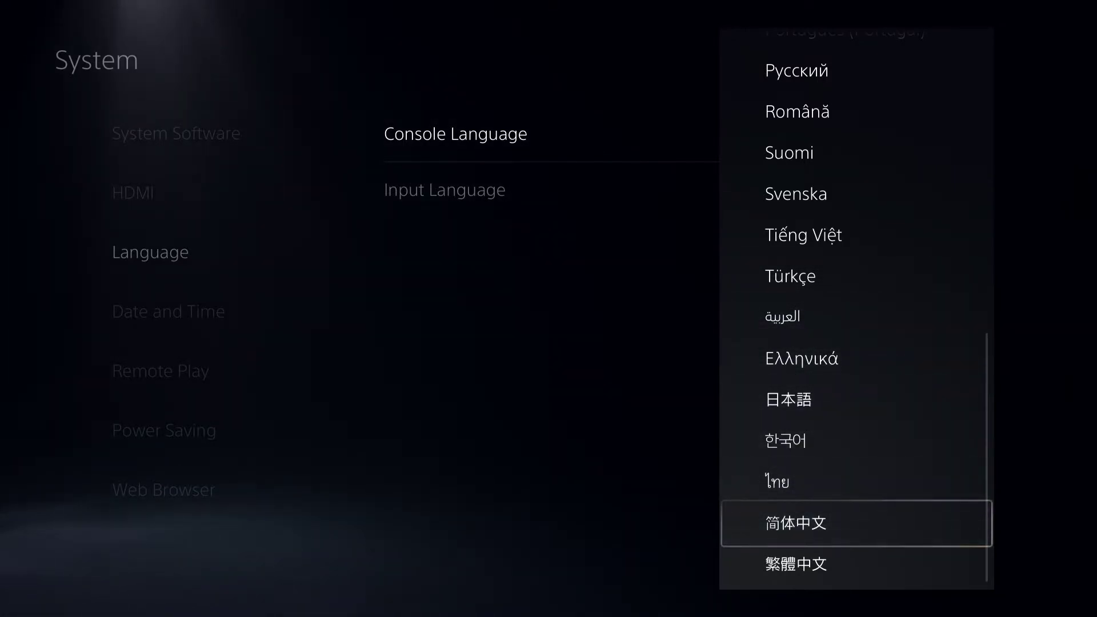
key(Return)
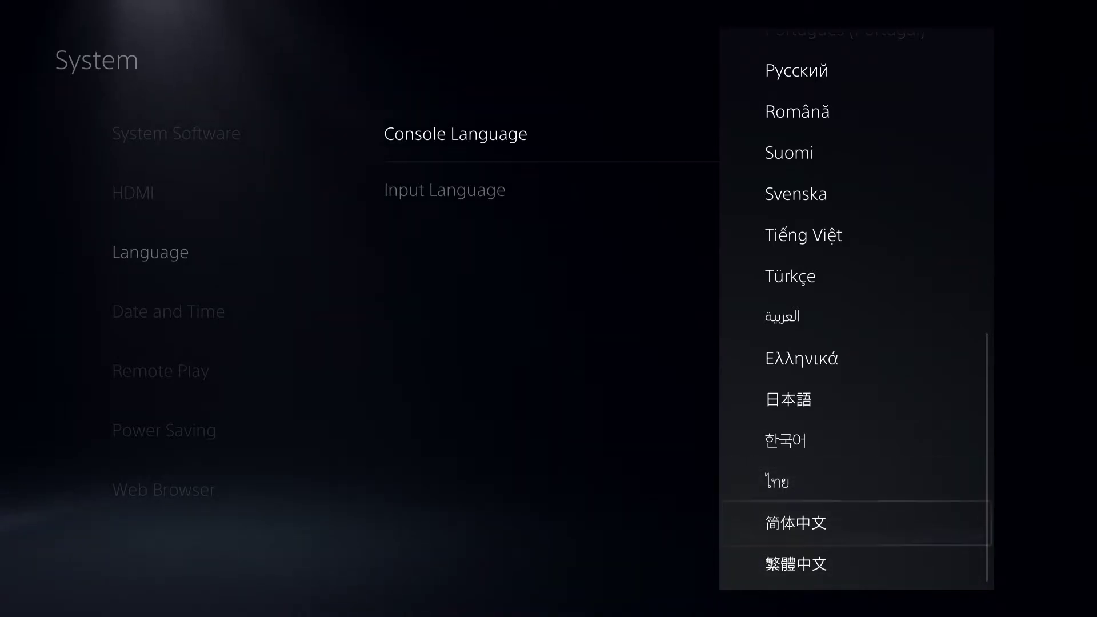
key(Escape)
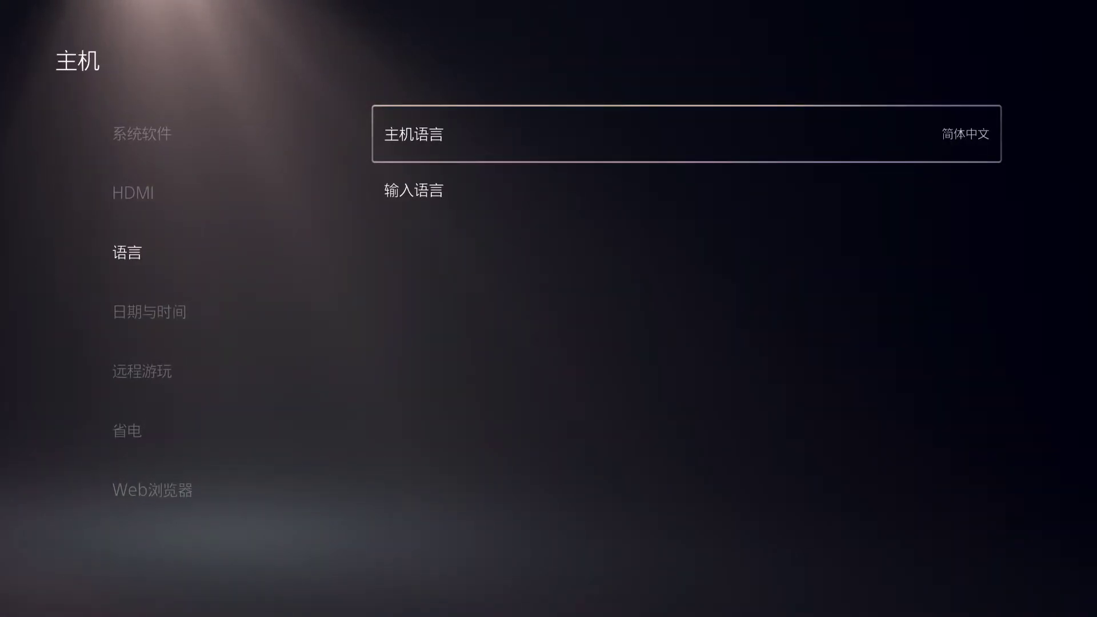
Check the console language setting and review the installed input languages
key(Return)
key(Escape)
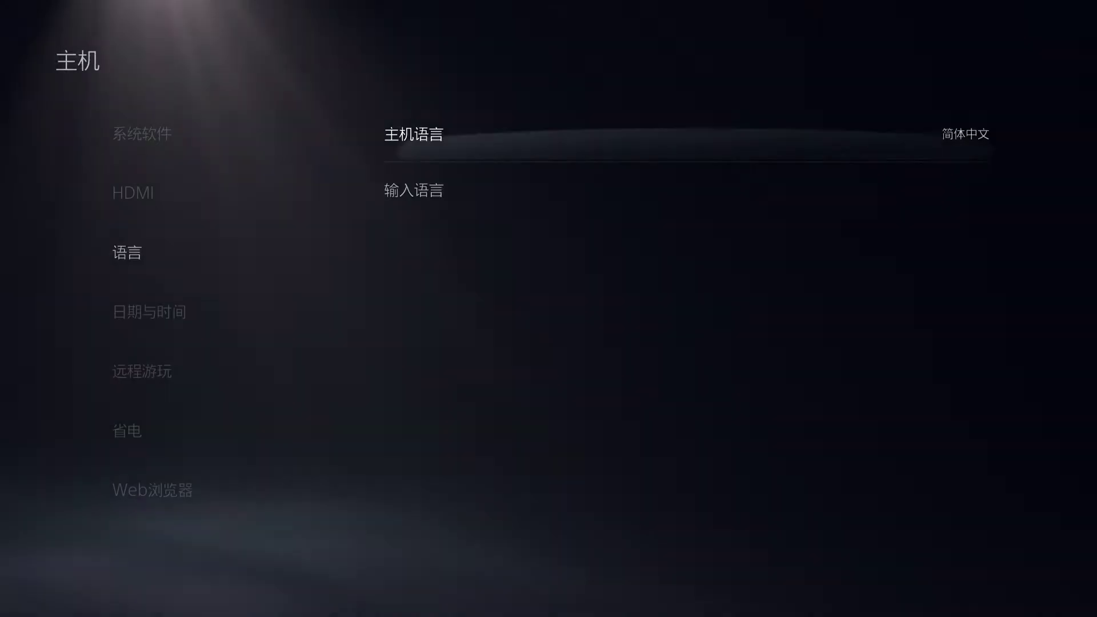
key(Down)
key(Return)
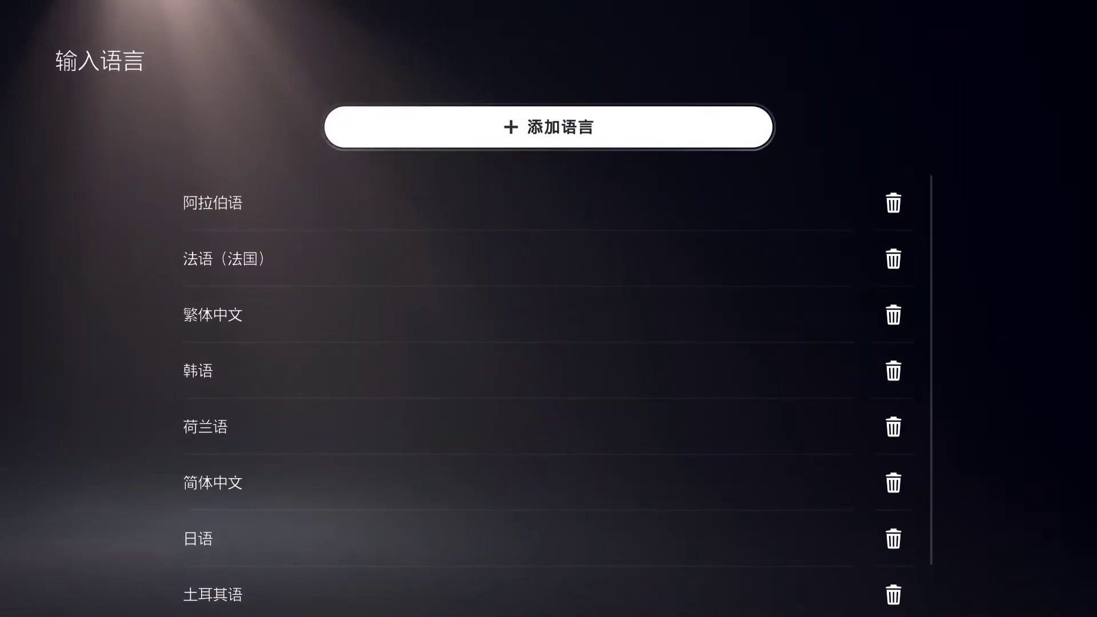
key(Down)
key(Down)
key(Down)
key(Down)
key(Down)
key(Down)
key(Down)
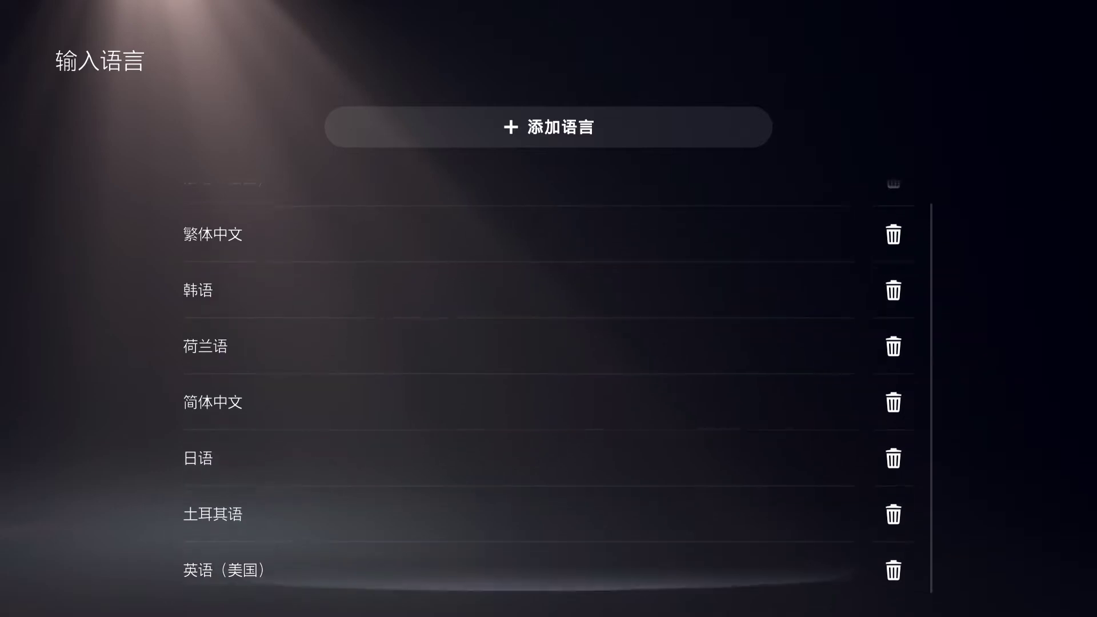
key(Escape)
key(Up)
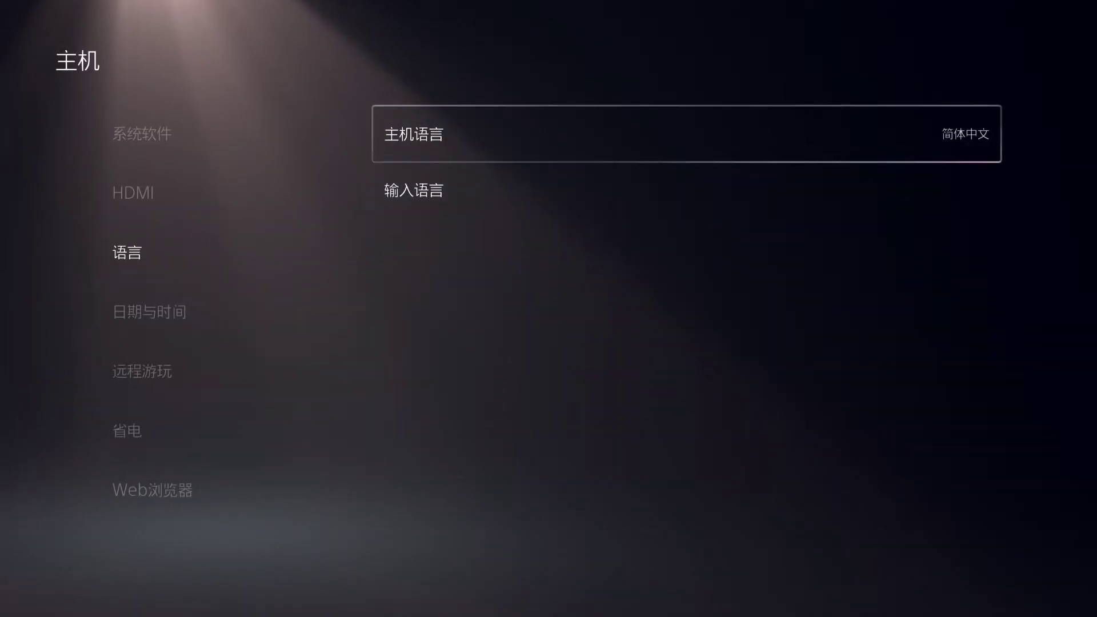
Browse the console language list toward English, leaving 简体中文 selected
key(Return)
key(Up)
key(Up)
key(Up)
key(Up)
key(Up)
key(Up)
key(Up)
key(Up)
key(Up)
key(Up)
key(Up)
key(Up)
key(Up)
key(Up)
key(Up)
key(Up)
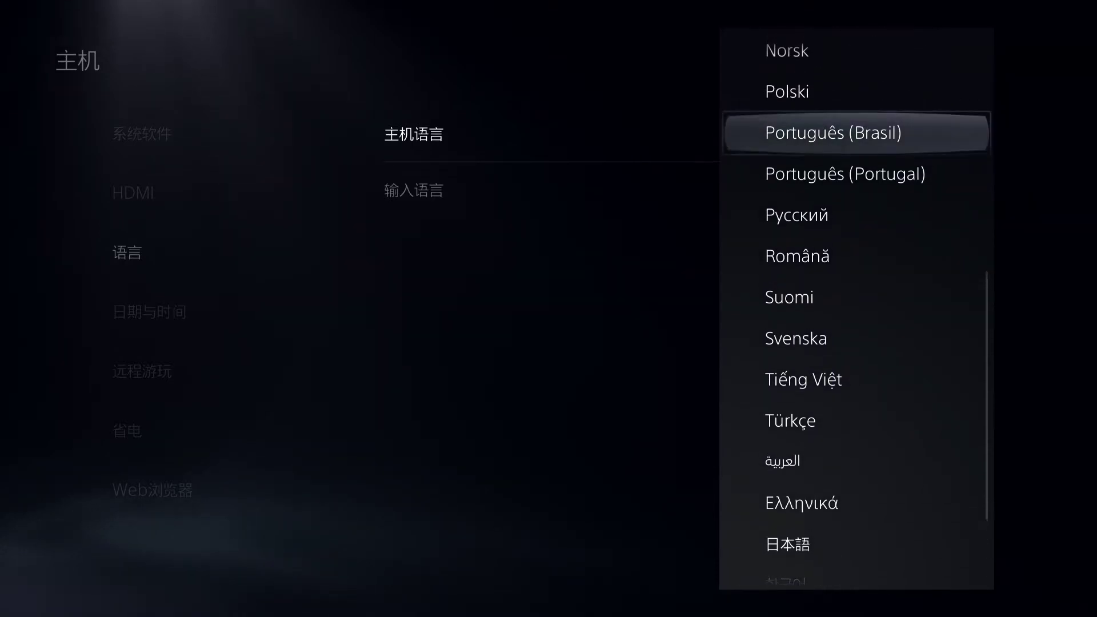
key(Up)
key(Up)
key(Up)
key(Up)
key(Up)
key(Up)
key(Up)
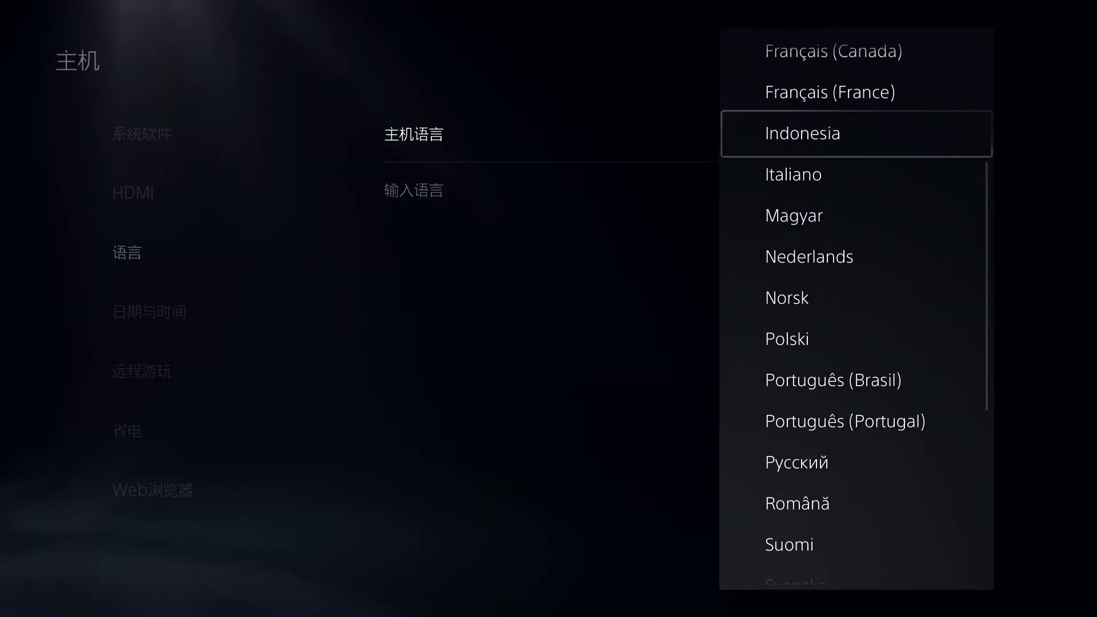
key(Up)
key(Up)
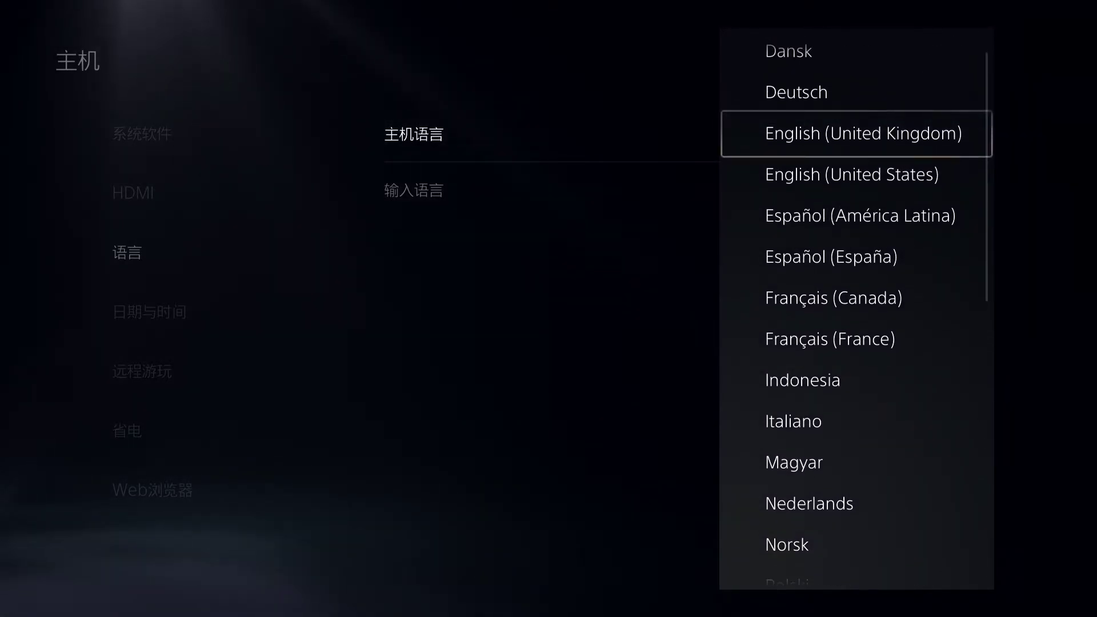
key(Escape)
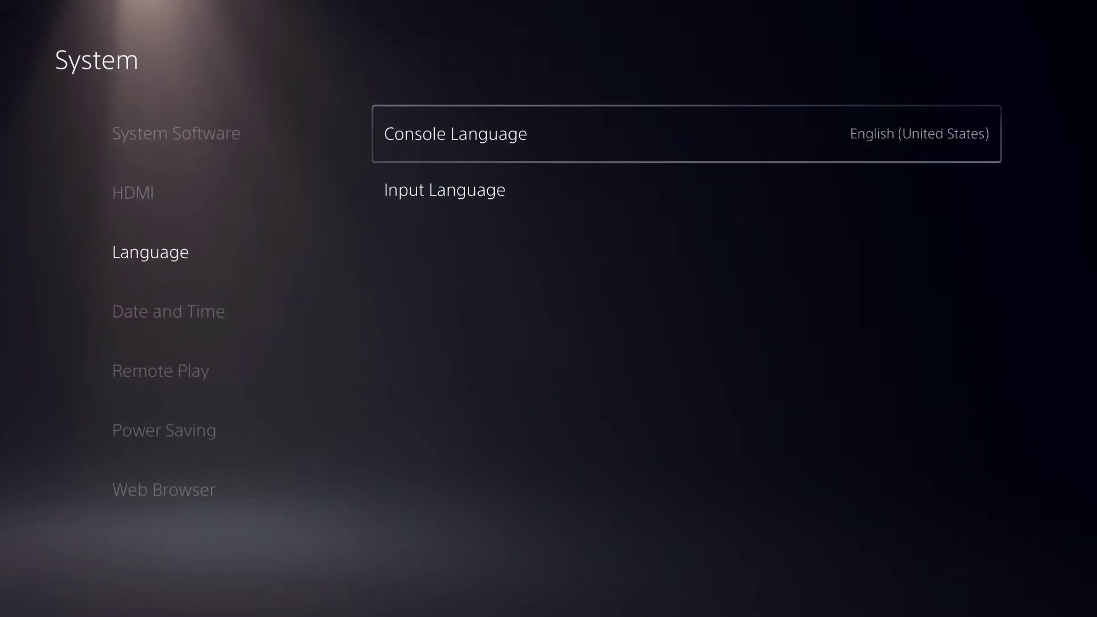
Browse the installed input languages and open the Japanese input settings
key(Down)
key(Return)
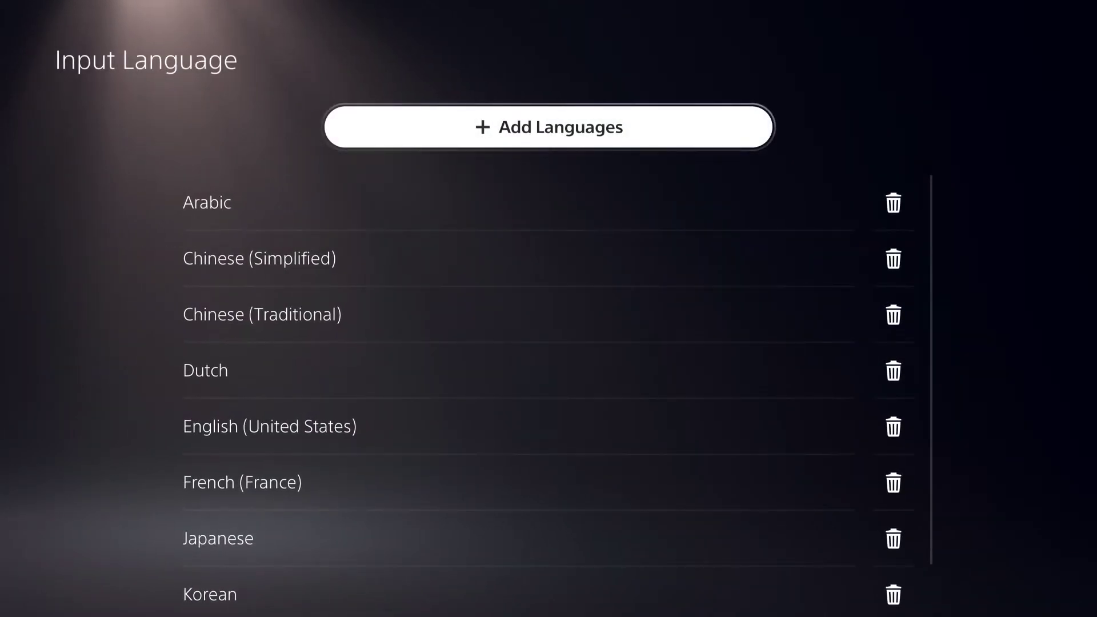
key(Down)
key(Down)
key(Down)
key(Down)
key(Down)
key(Down)
key(Down)
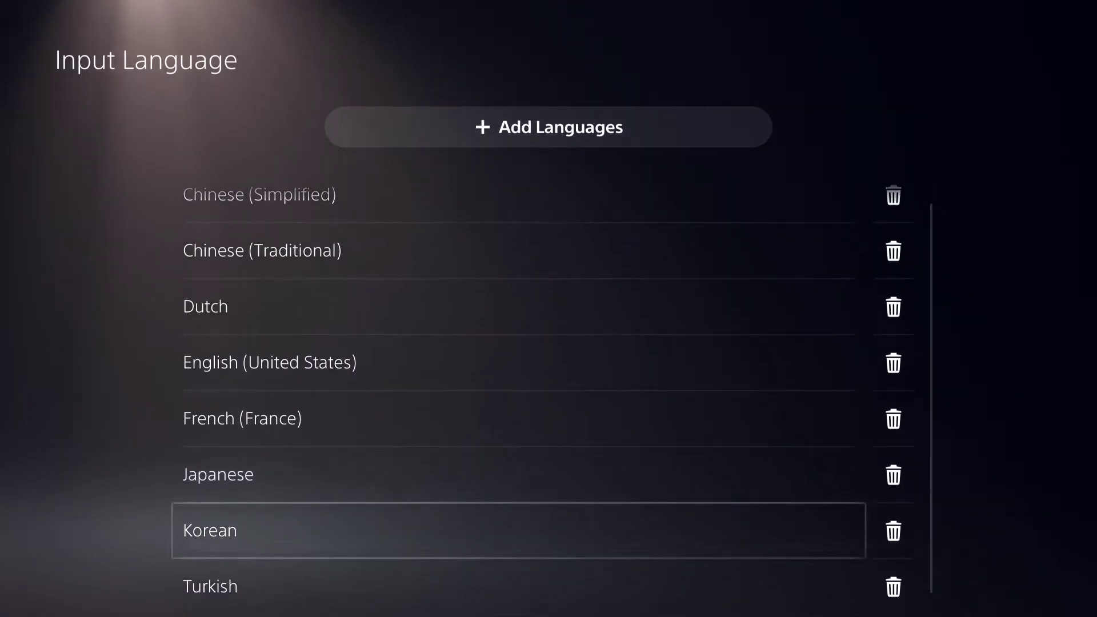
key(Up)
key(Up)
key(Up)
key(Up)
key(Up)
key(Up)
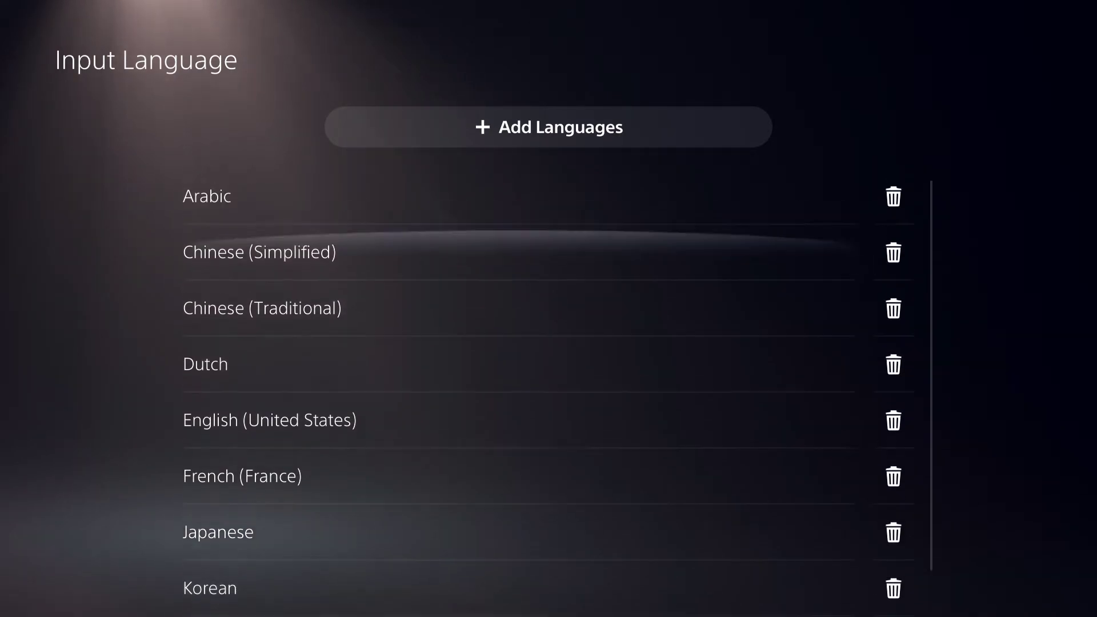
key(Down)
key(Down)
key(Down)
key(Down)
key(Down)
key(Down)
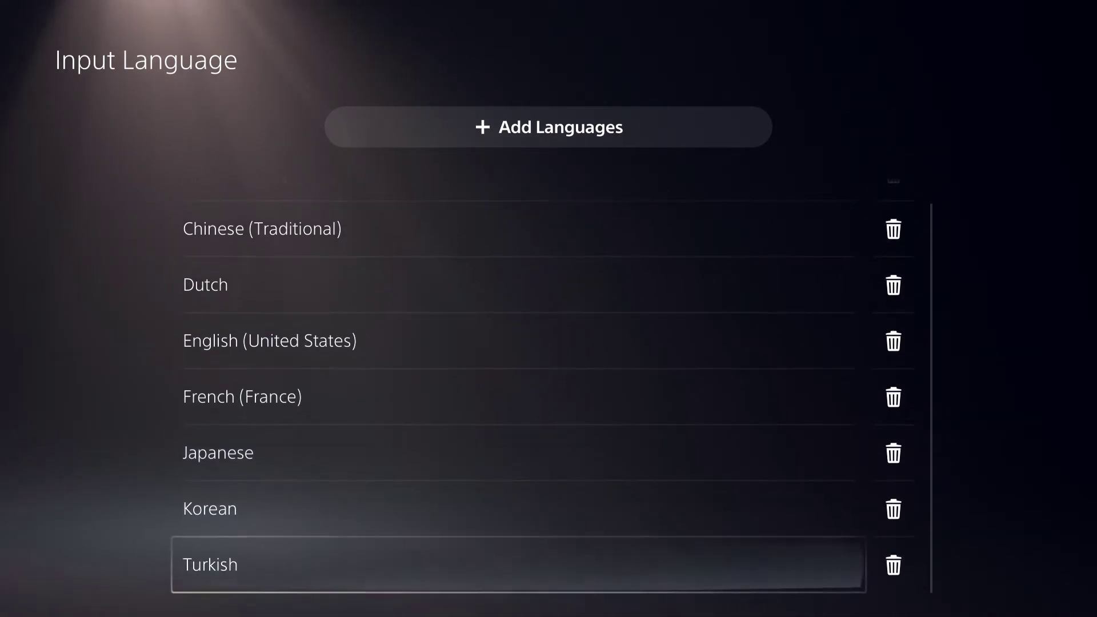
key(Up)
key(Up)
key(Up)
key(Up)
key(Up)
key(Up)
key(Up)
key(Up)
key(Up)
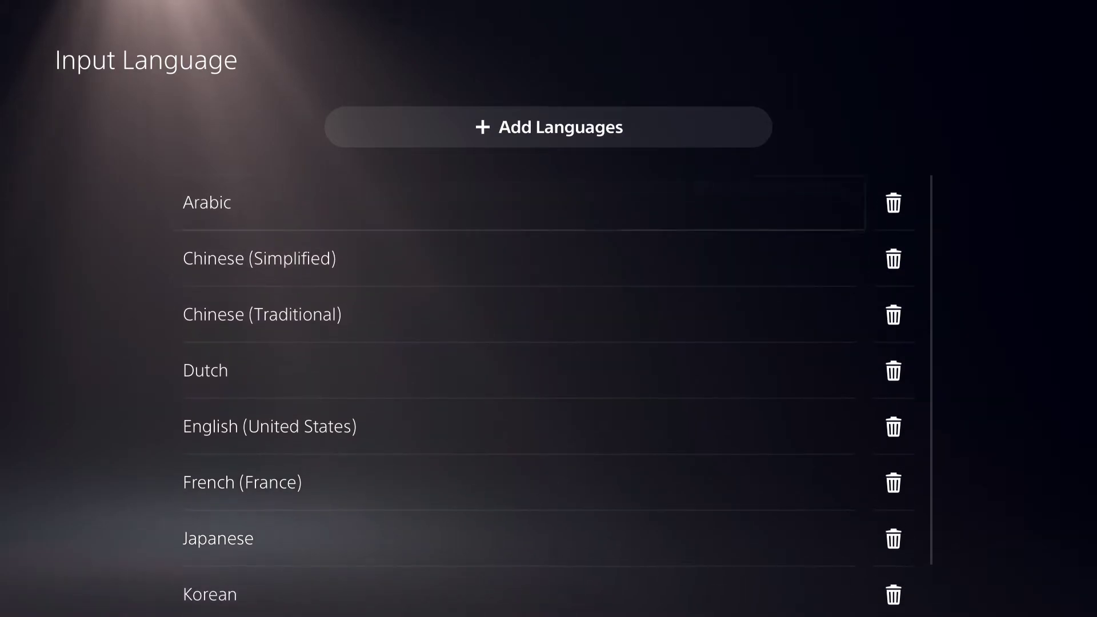
key(Down)
key(Down)
key(Down)
key(Down)
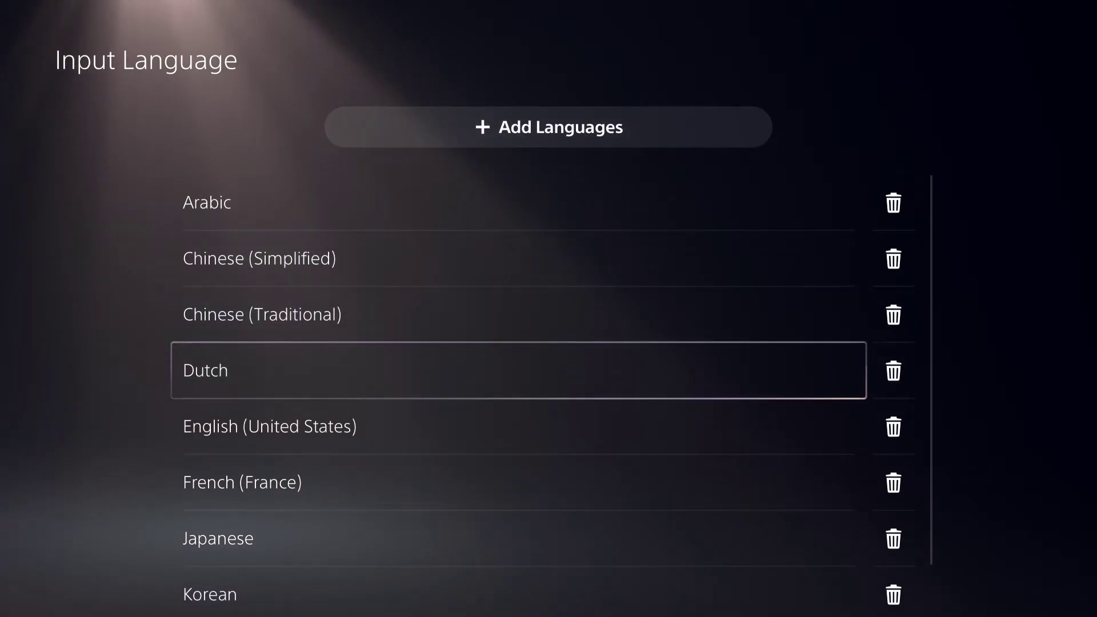
key(Down)
key(Down)
key(Down)
key(Down)
key(Up)
key(Up)
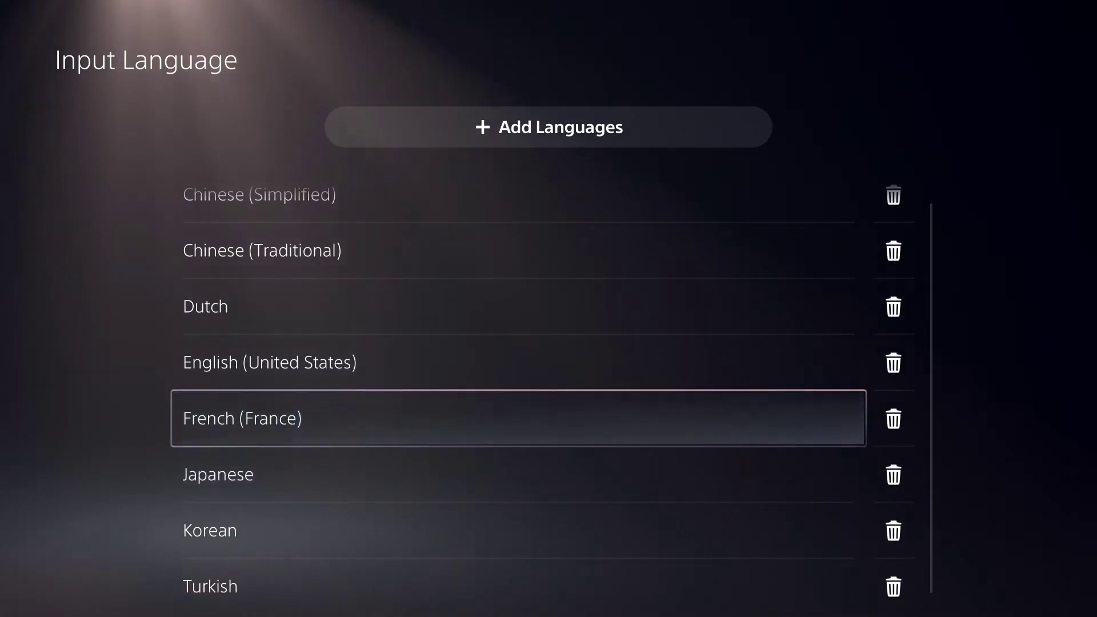
key(Down)
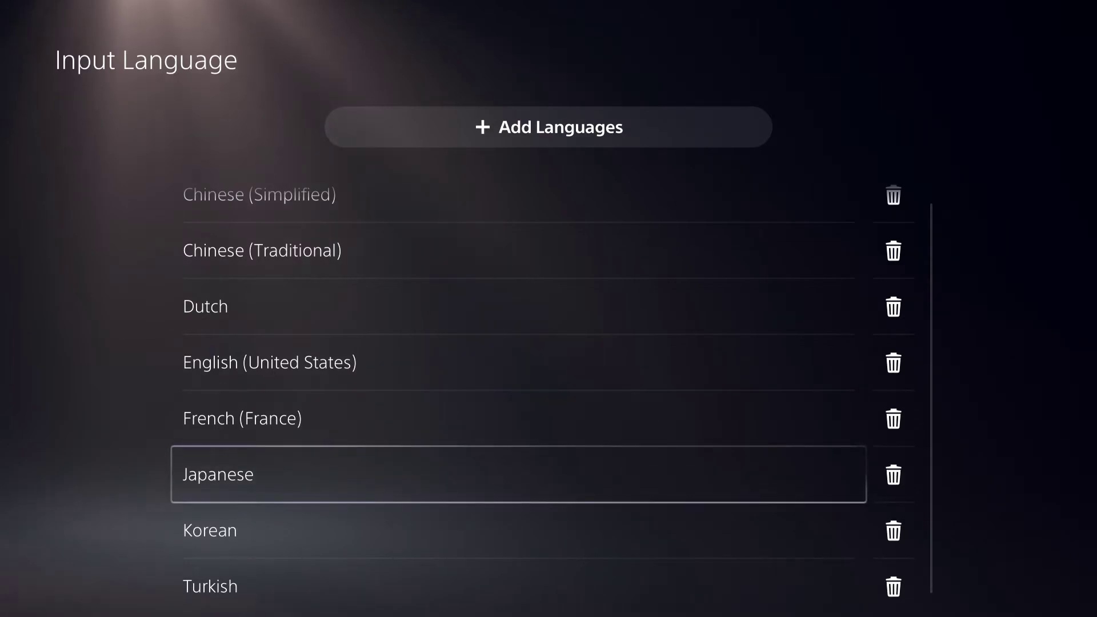
key(Return)
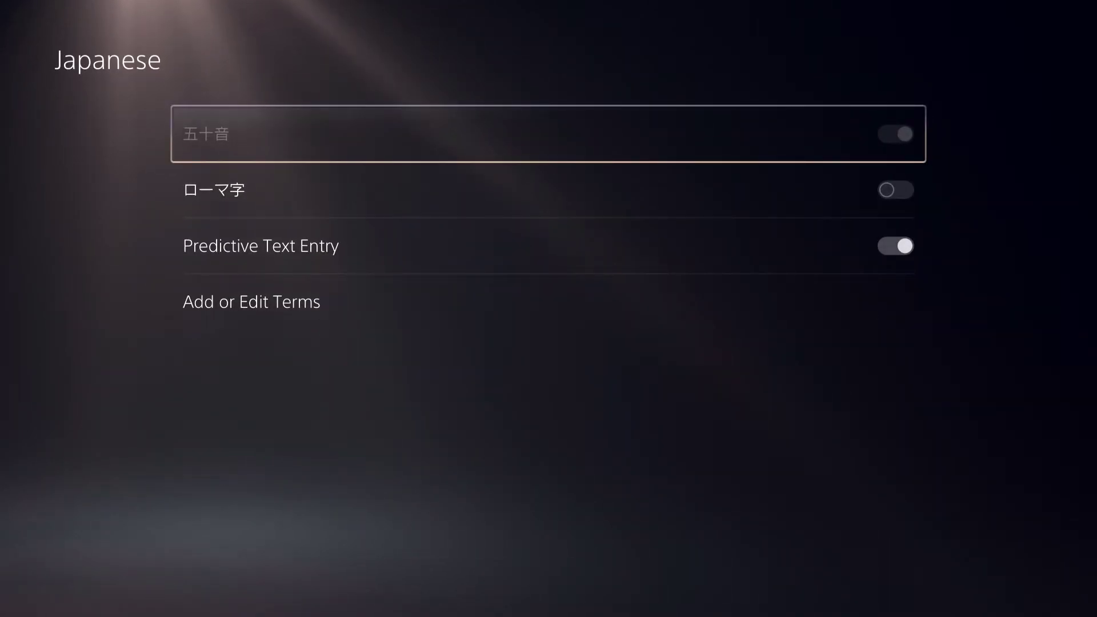
Switch off Japanese Predictive Text Entry and return to the Input Language list
key(Down)
key(Down)
key(Down)
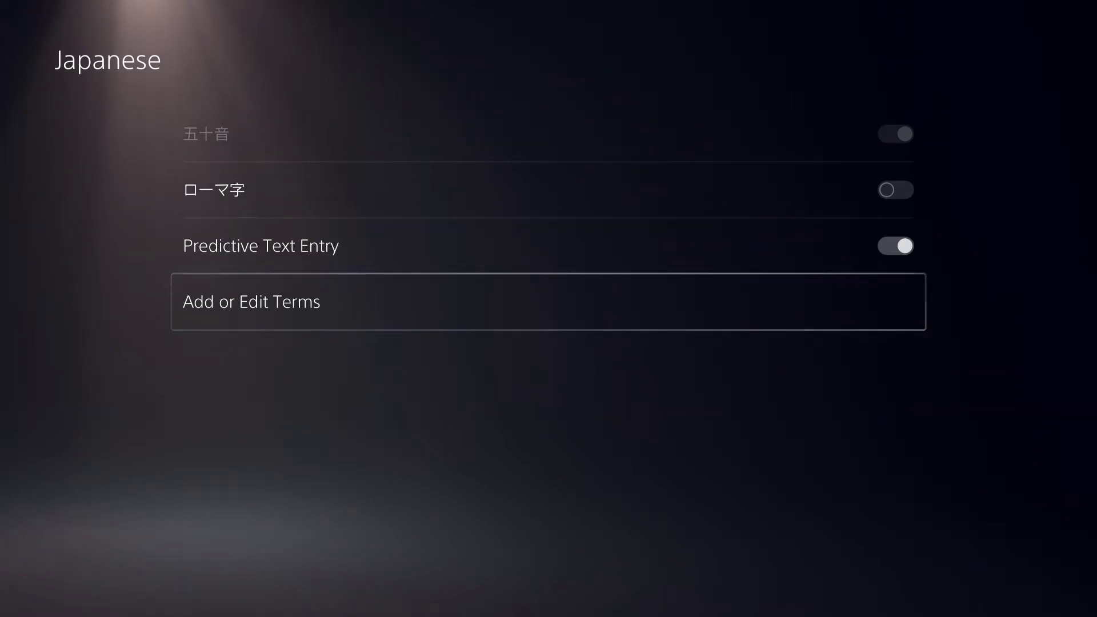
key(Up)
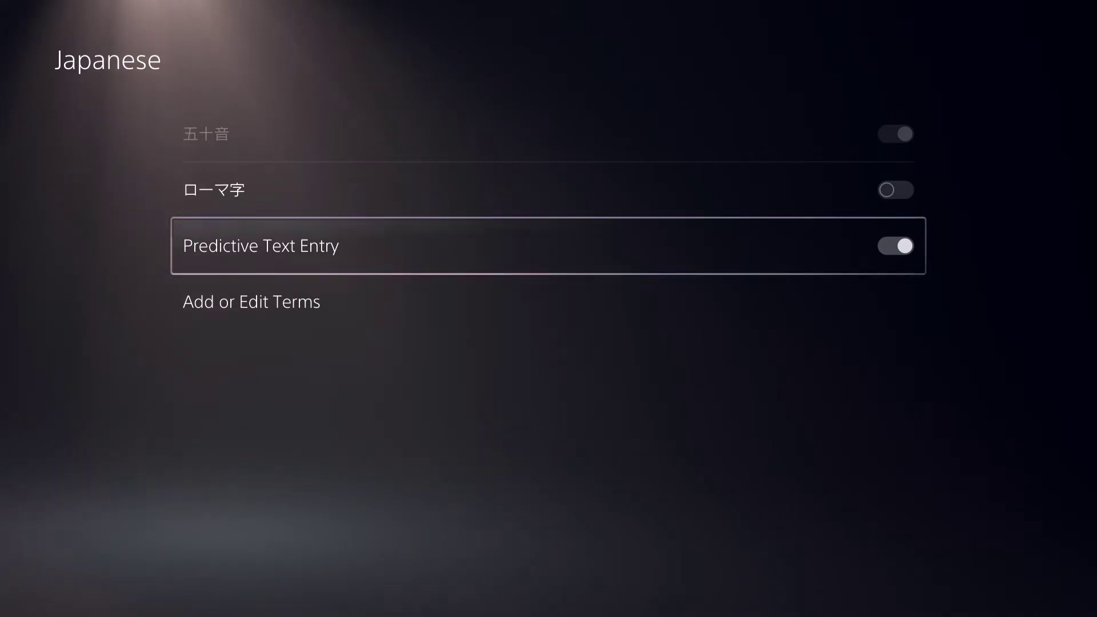
key(Return)
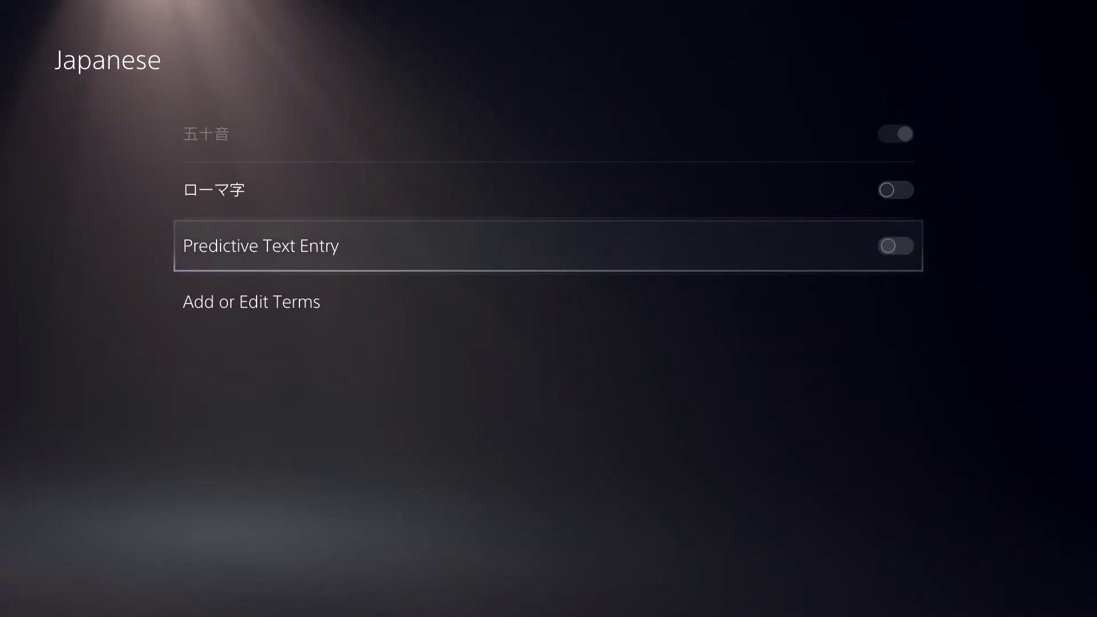
key(Escape)
key(Up)
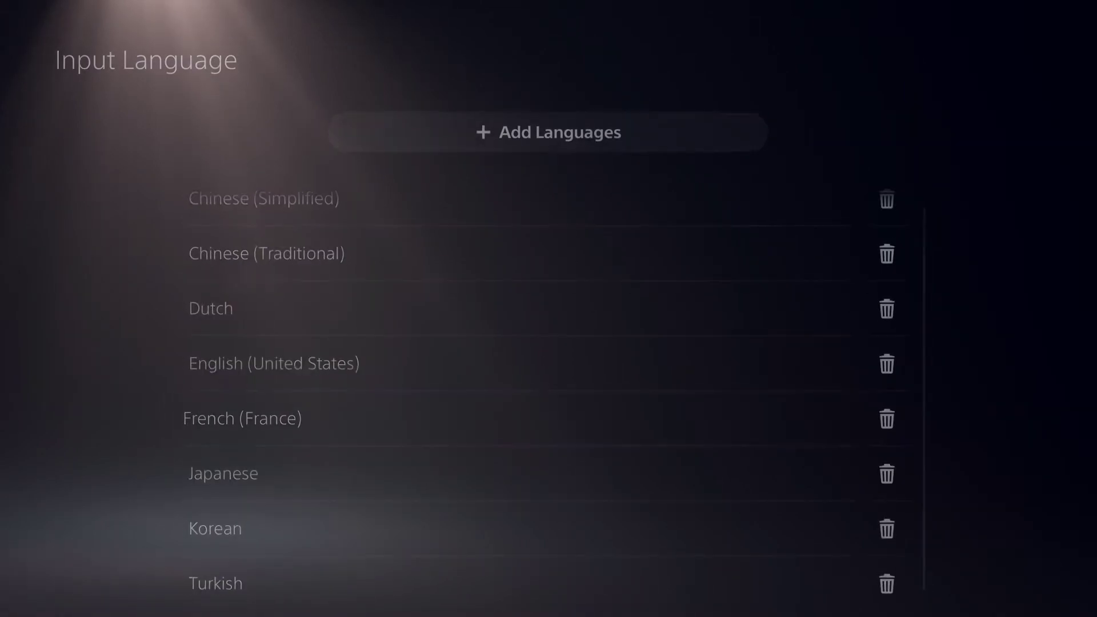
Turn off Predictive Text Entry for French (France), English (United States) and Dutch
key(Return)
key(Down)
key(Return)
key(Escape)
key(Up)
key(Return)
key(Down)
key(Return)
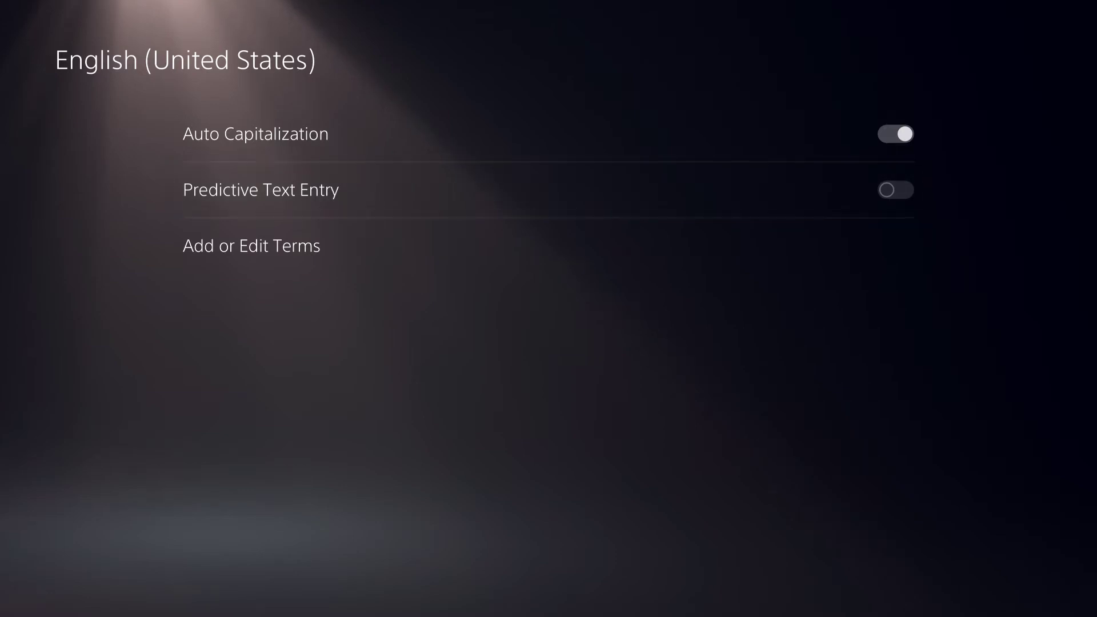
key(Escape)
key(Up)
key(Return)
key(Down)
key(Return)
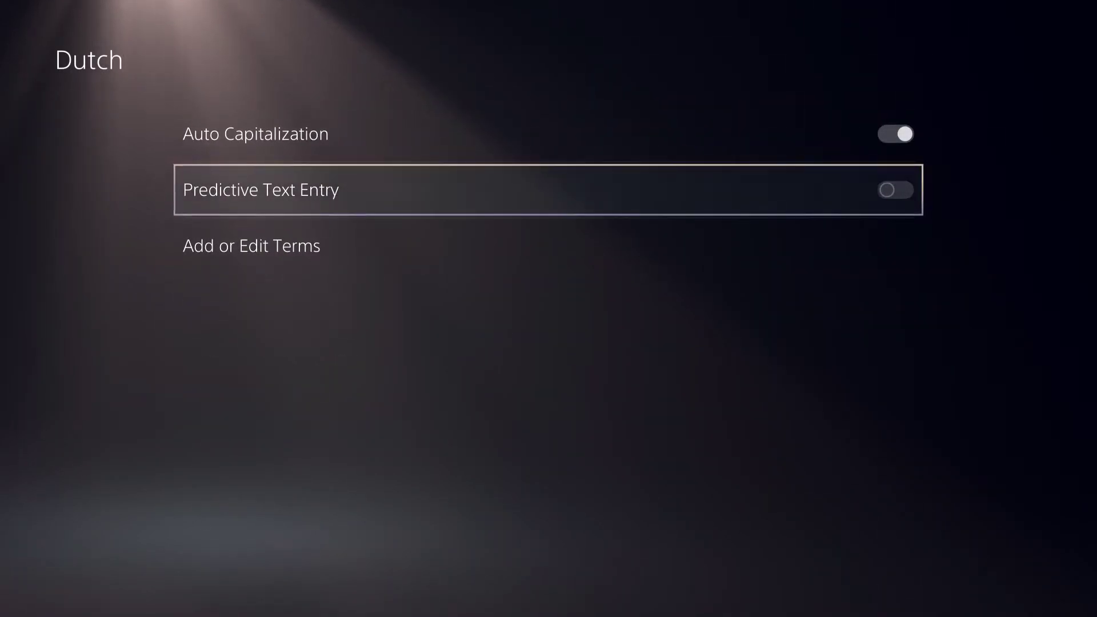
Open Japanese > Add or Edit Terms, showing an empty term list
key(Escape)
key(Down)
key(Down)
key(Down)
key(Down)
key(Up)
key(Return)
key(Down)
key(Down)
key(Down)
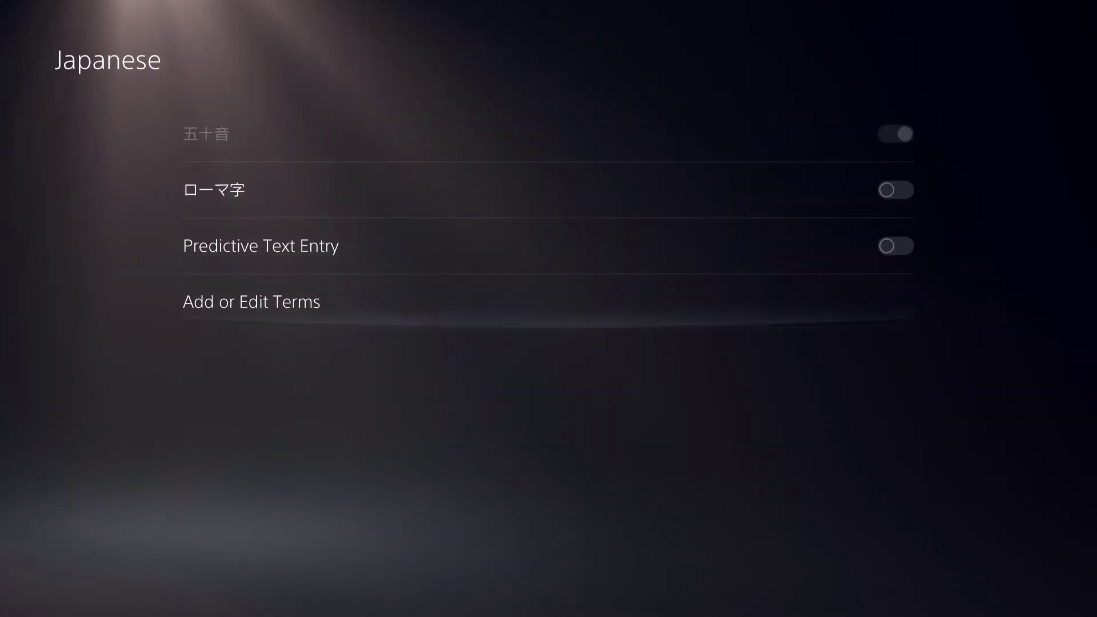
key(Return)
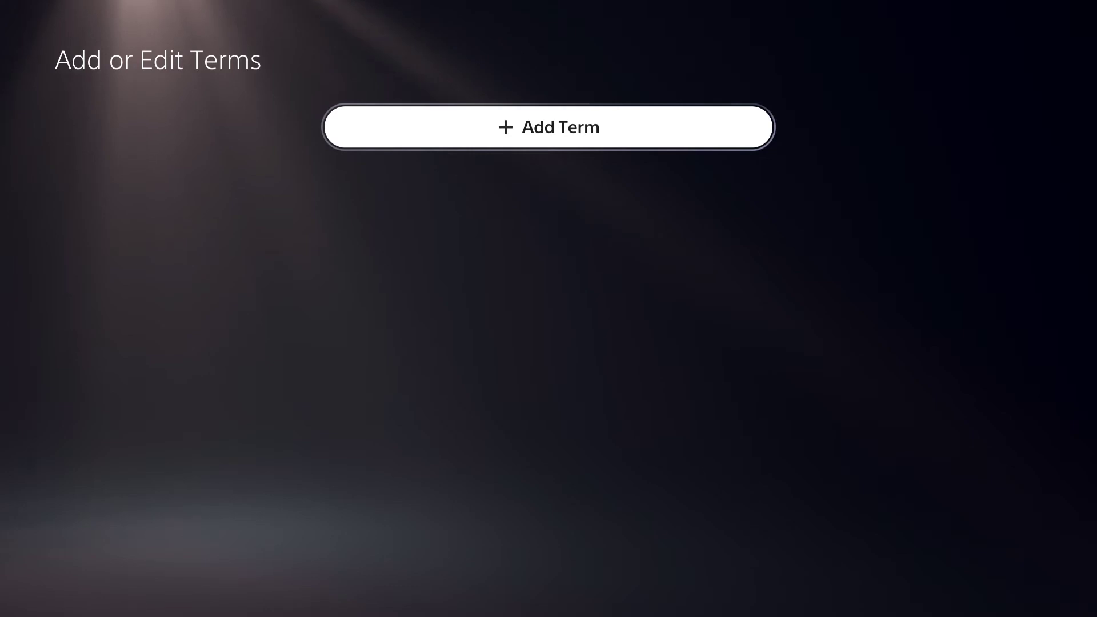
Cancel adding a Japanese term without typing anything, then exit Settings
key(Return)
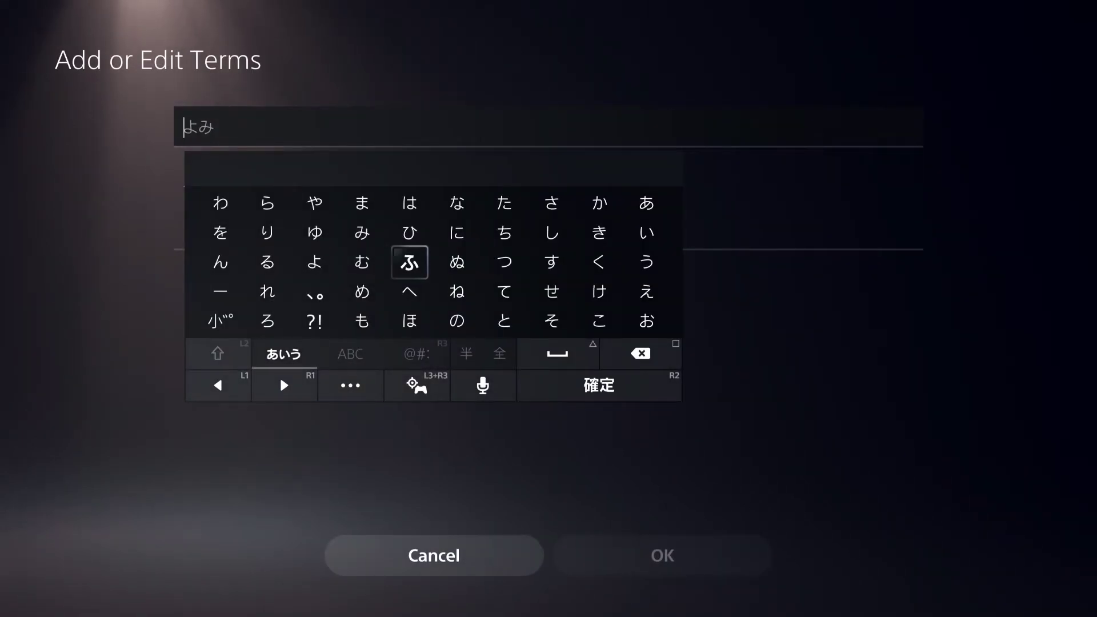
key(Left)
key(Left)
key(Right)
key(Right)
key(Right)
key(Up)
key(Left)
key(Left)
key(Left)
key(Down)
key(Down)
key(Right)
key(Right)
key(Escape)
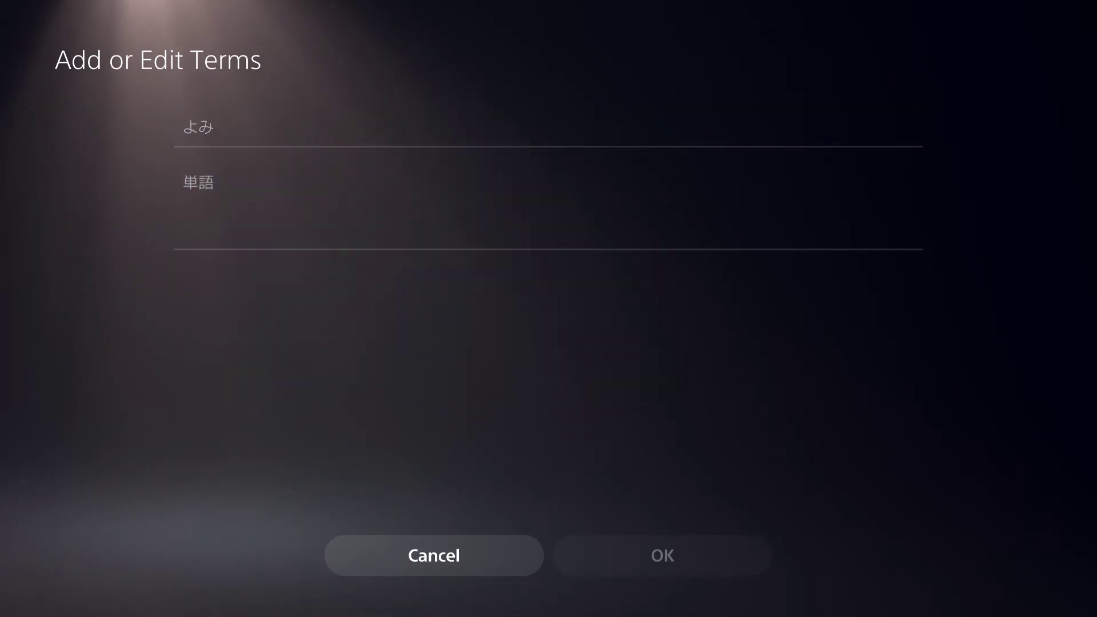
key(Escape)
key(Escape)
key(Escape)
key(Escape)
key(Escape)
key(Escape)
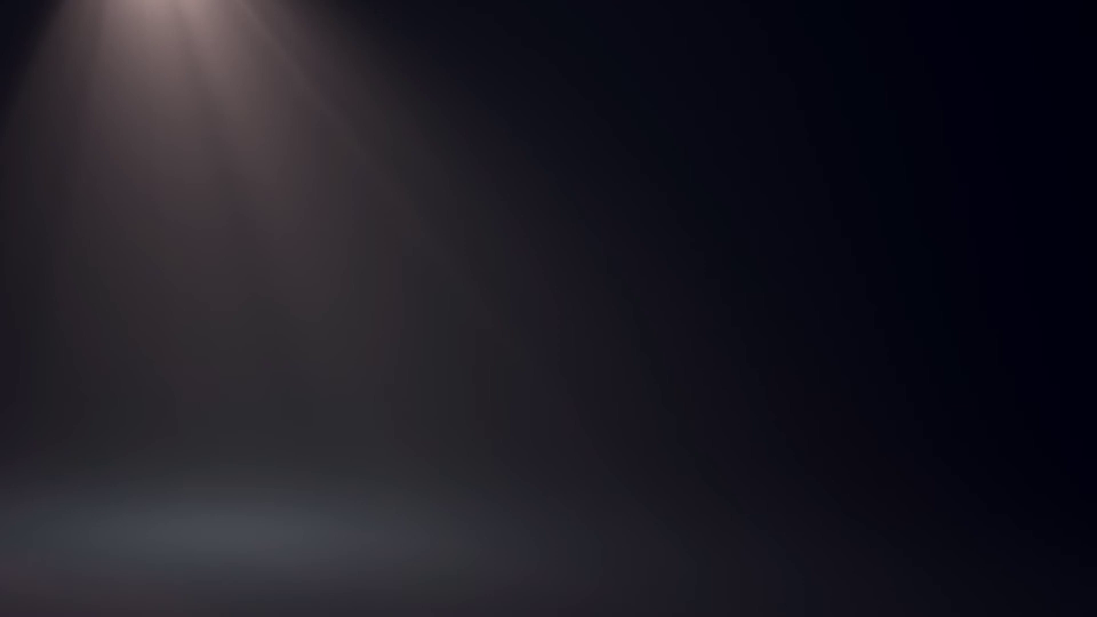
key(Escape)
Open Search from the home screen and move around its on-screen keyboard
key(Right)
key(Right)
key(Right)
key(Return)
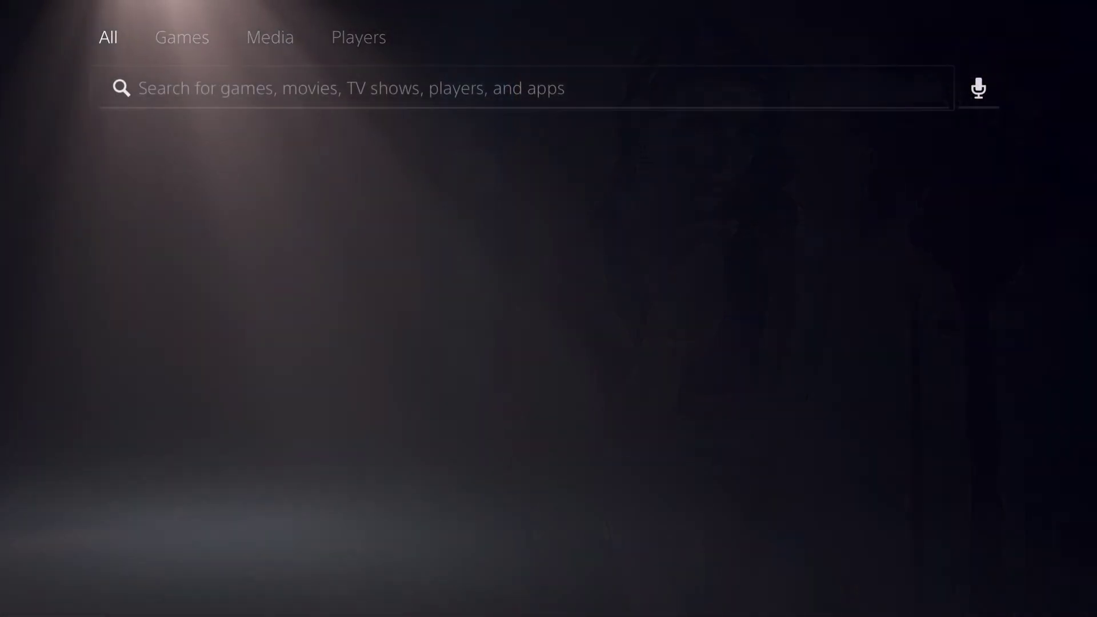
key(Right)
key(Right)
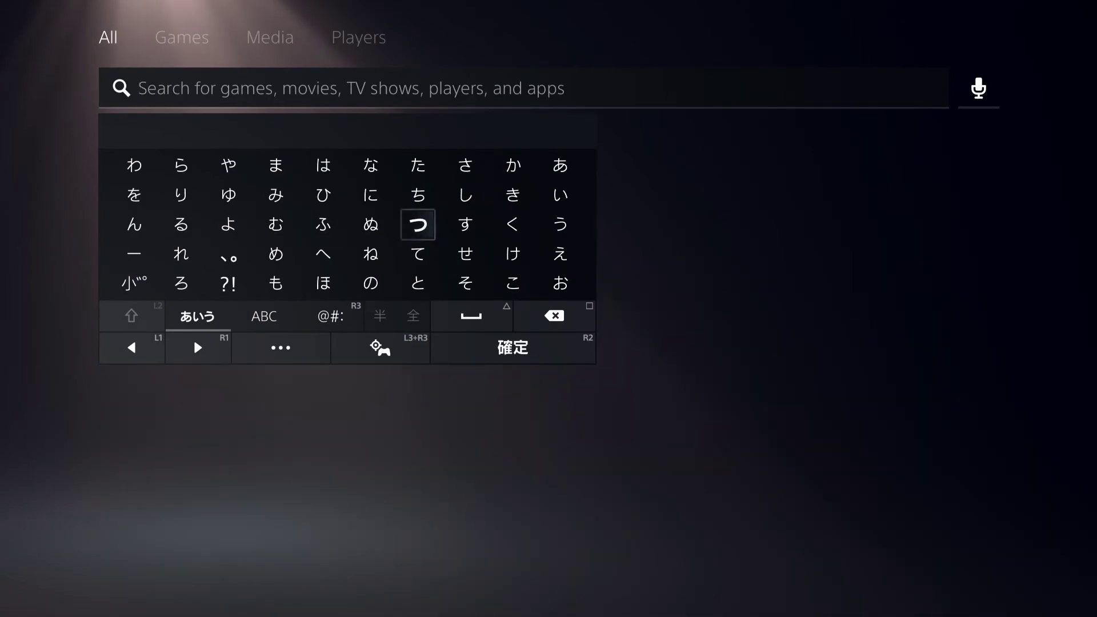
key(Left)
key(Left)
key(Left)
key(Down)
key(Down)
key(Down)
key(Down)
key(Down)
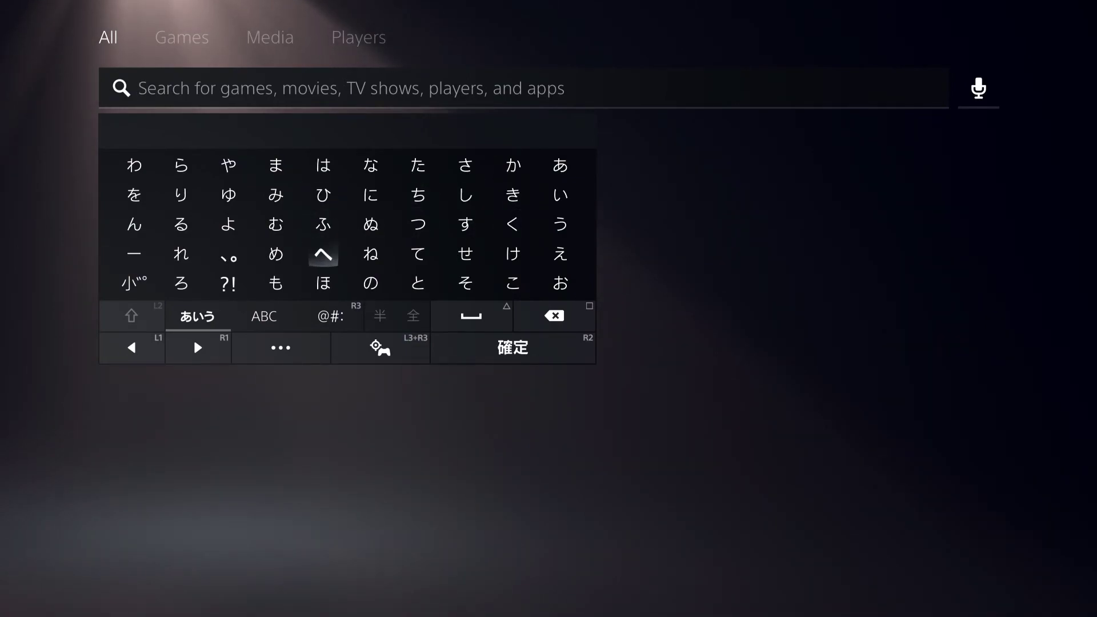
Review the keyboard's Language list and close it, keeping Japanese 五十音
key(Left)
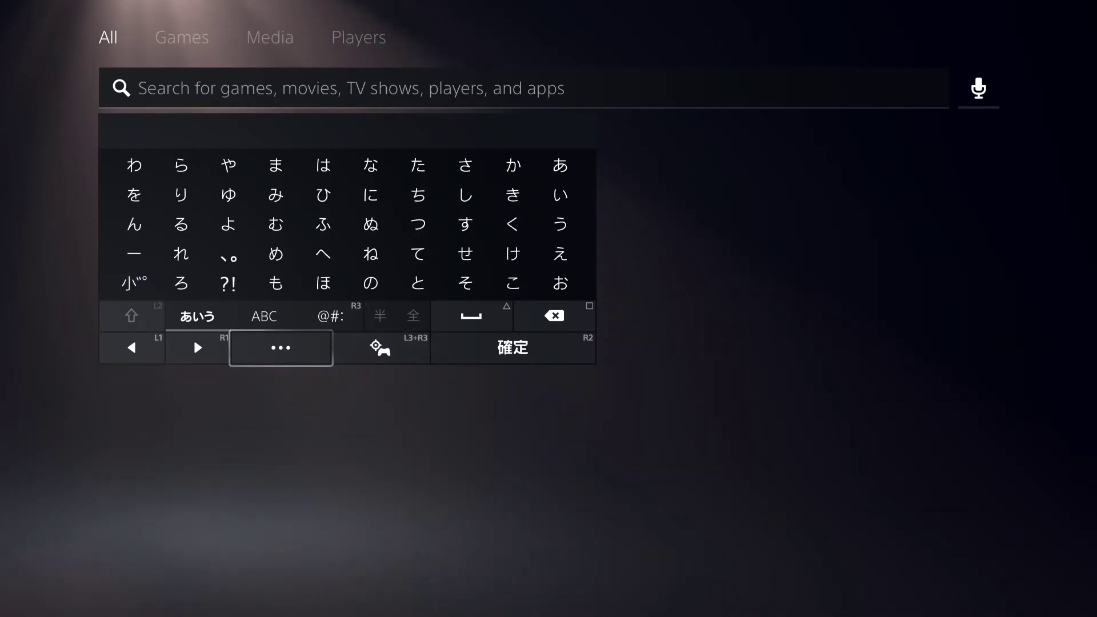
key(Return)
key(Down)
key(Down)
key(Return)
key(Up)
key(Up)
key(Up)
key(Up)
key(Up)
key(Up)
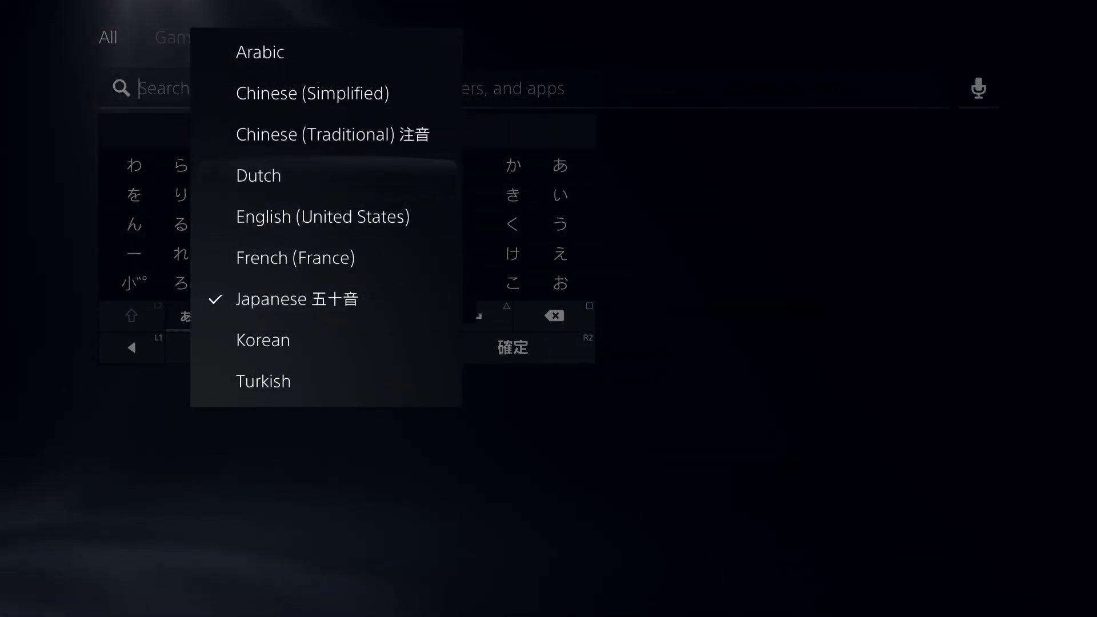
key(Down)
key(Down)
key(Down)
key(Down)
key(Down)
key(Down)
key(Down)
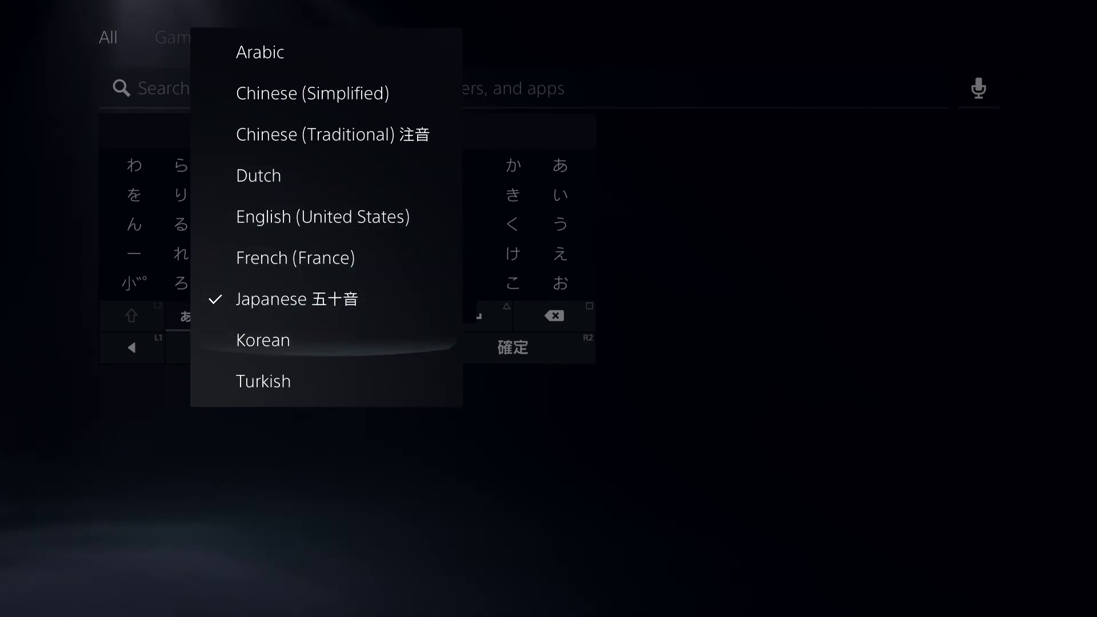
key(Up)
key(Up)
key(Up)
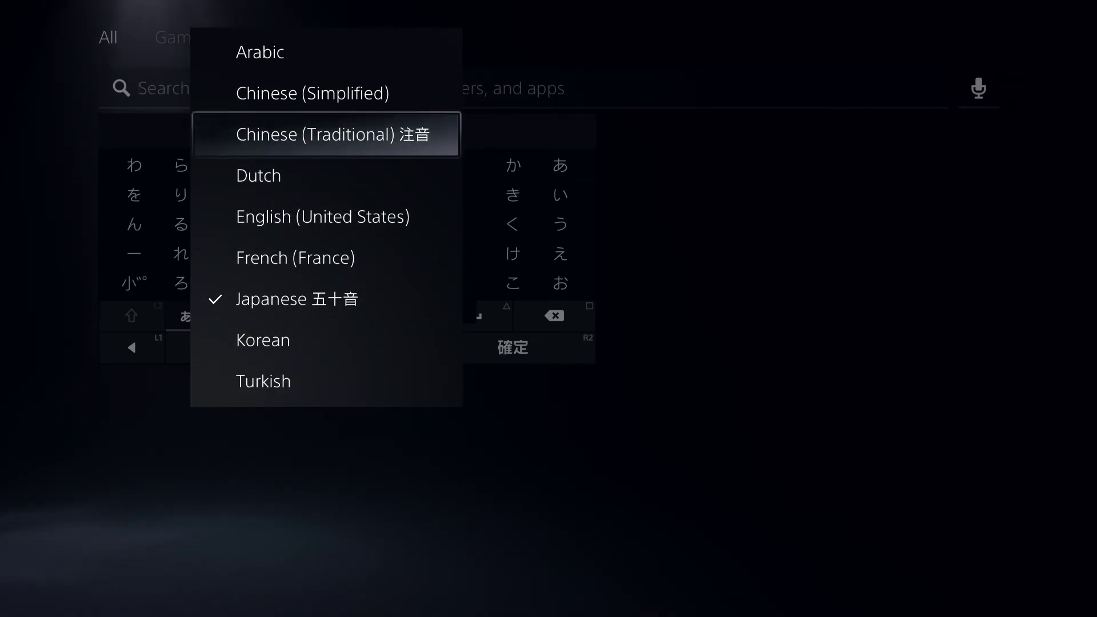
key(Escape)
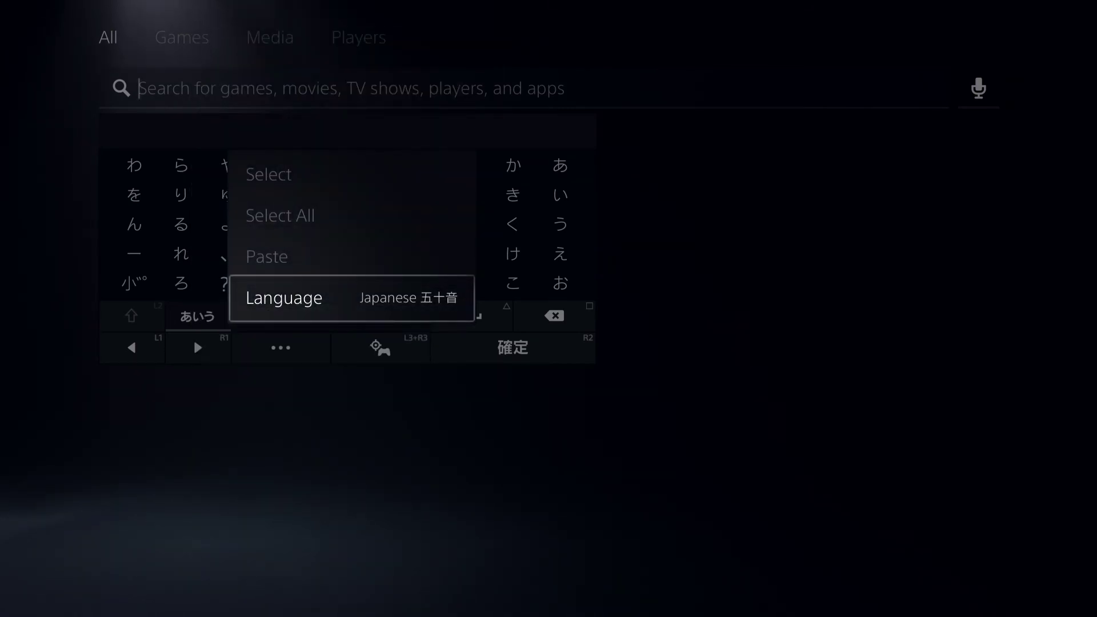